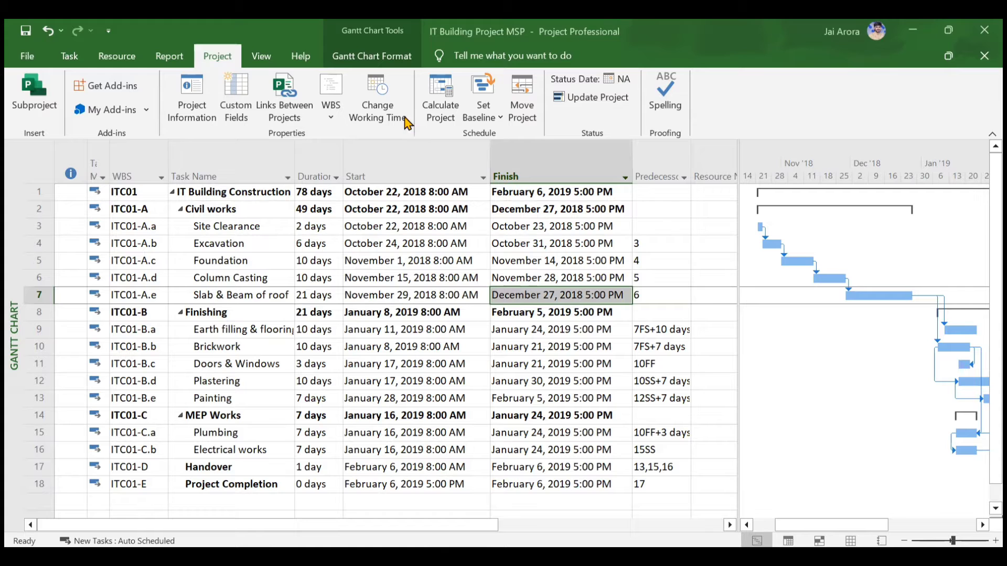
# Examine the IT Building Calendar's working hours for March 7, 2024 in the working time settings
pyautogui.click(385, 100)
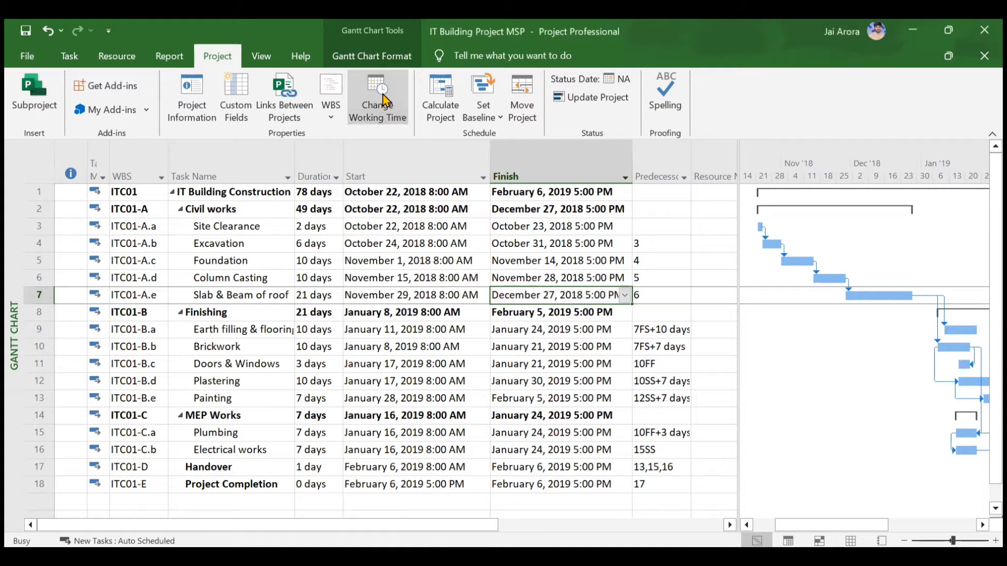
pyautogui.click(456, 70)
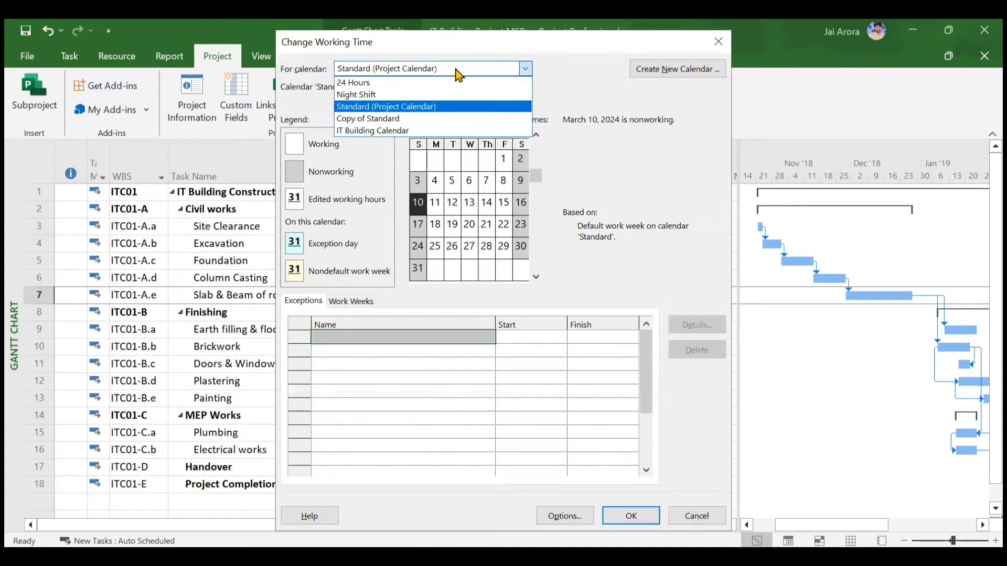
pyautogui.click(435, 131)
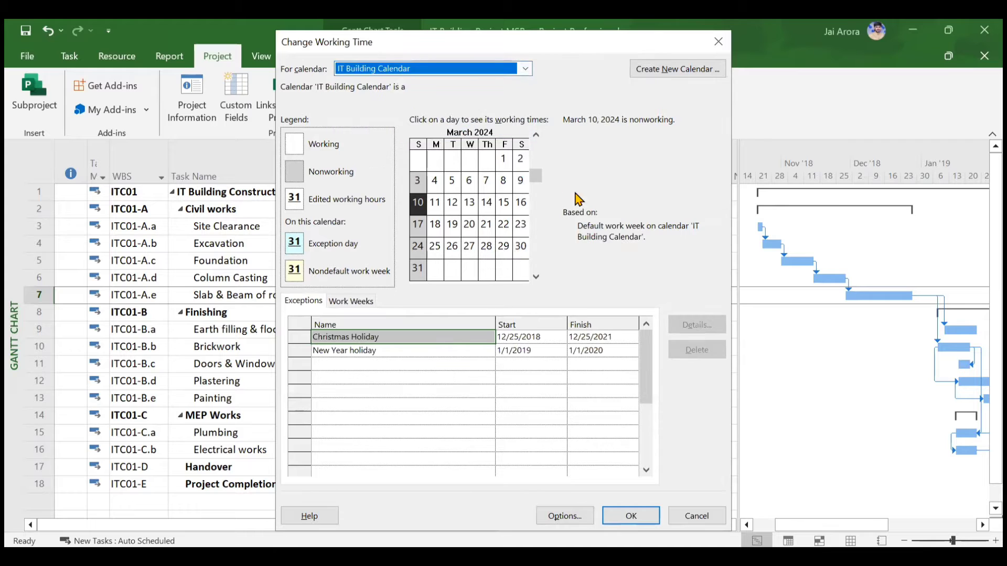
pyautogui.click(487, 183)
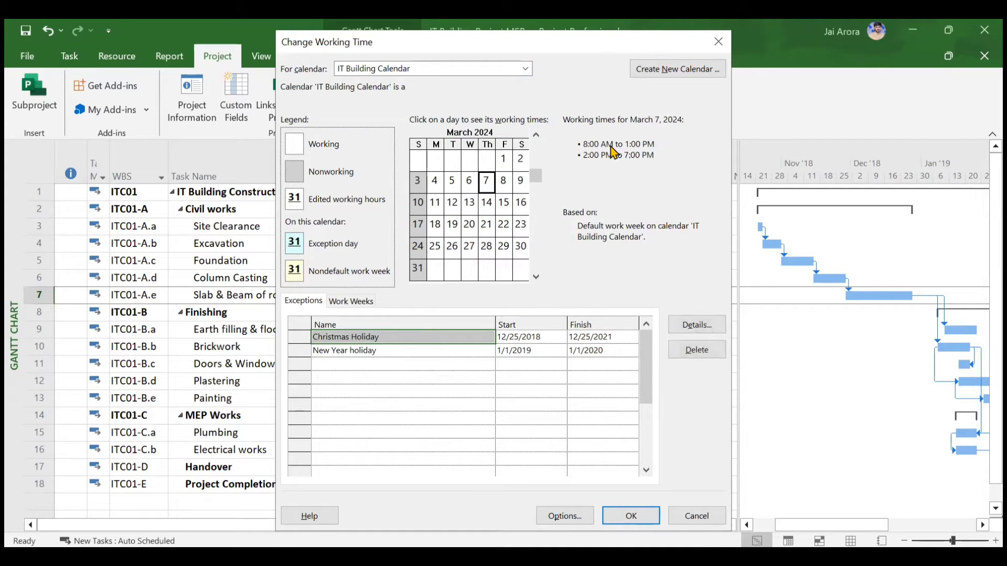
pyautogui.click(710, 47)
# Check the calendar assigned to the project and the available alternatives in the project information, keeping Standard
pyautogui.click(203, 111)
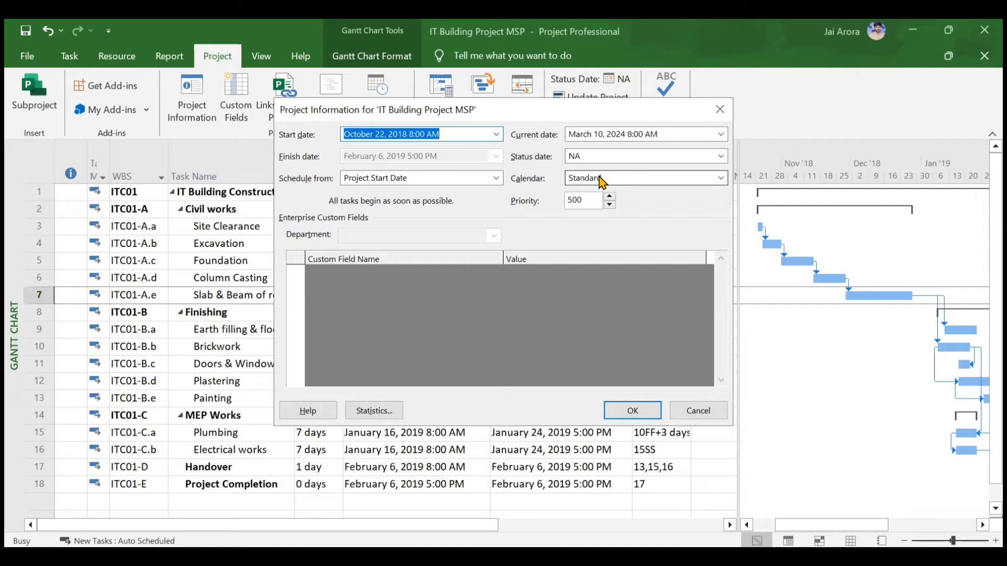
pyautogui.click(675, 179)
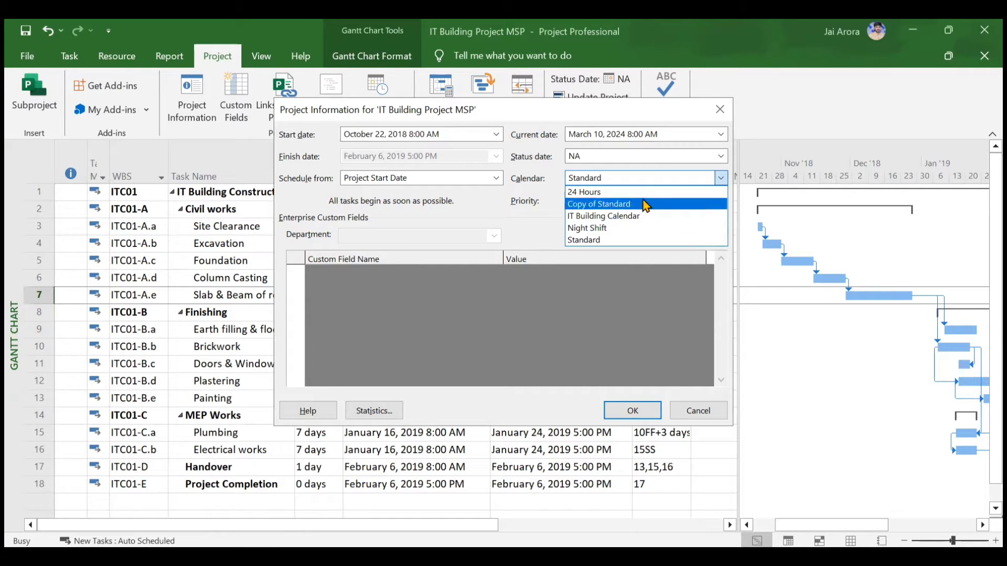
pyautogui.click(652, 177)
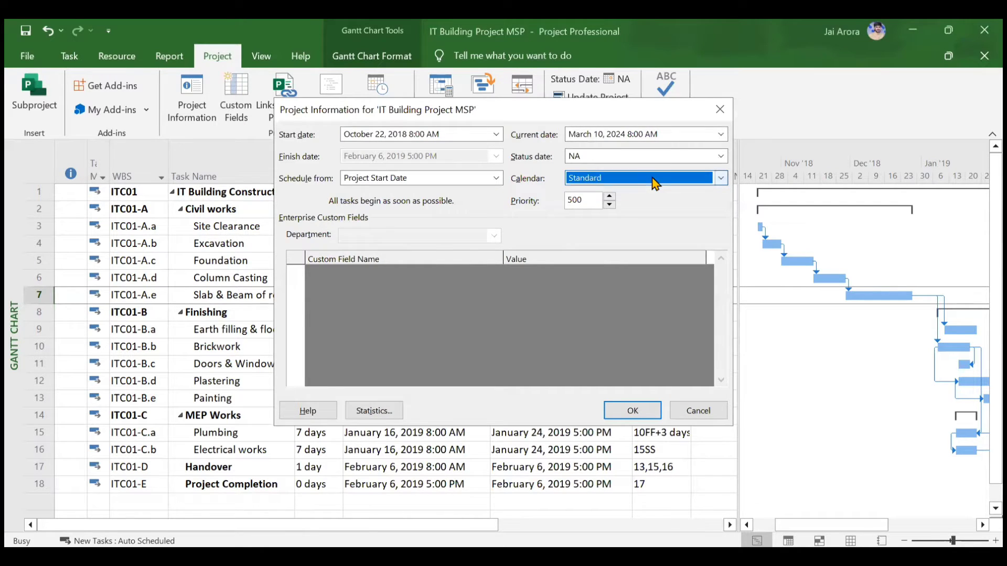
pyautogui.click(720, 110)
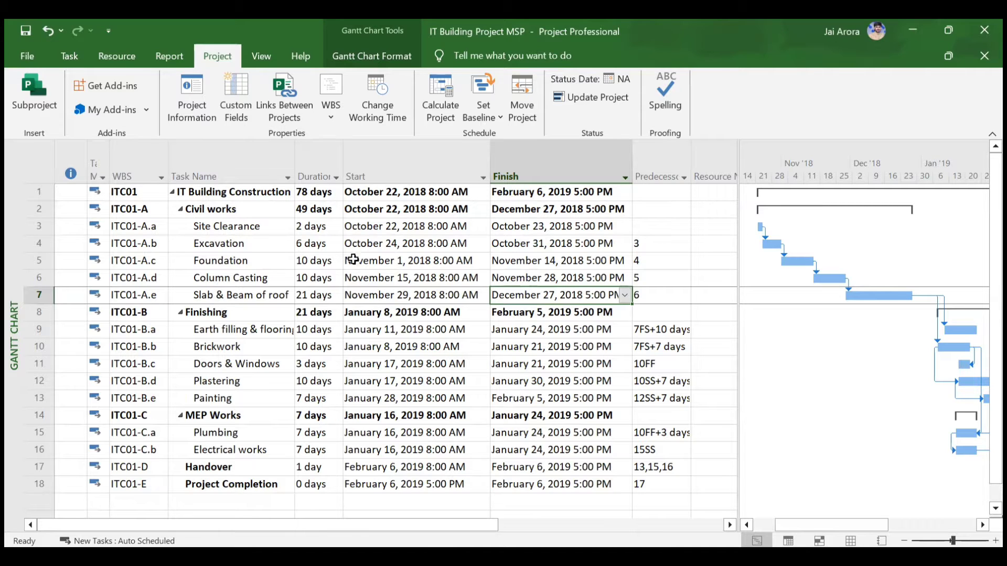
# Select the Site Clearance duration and examine the Standard calendar's working hours for March 6, 2024
pyautogui.click(332, 229)
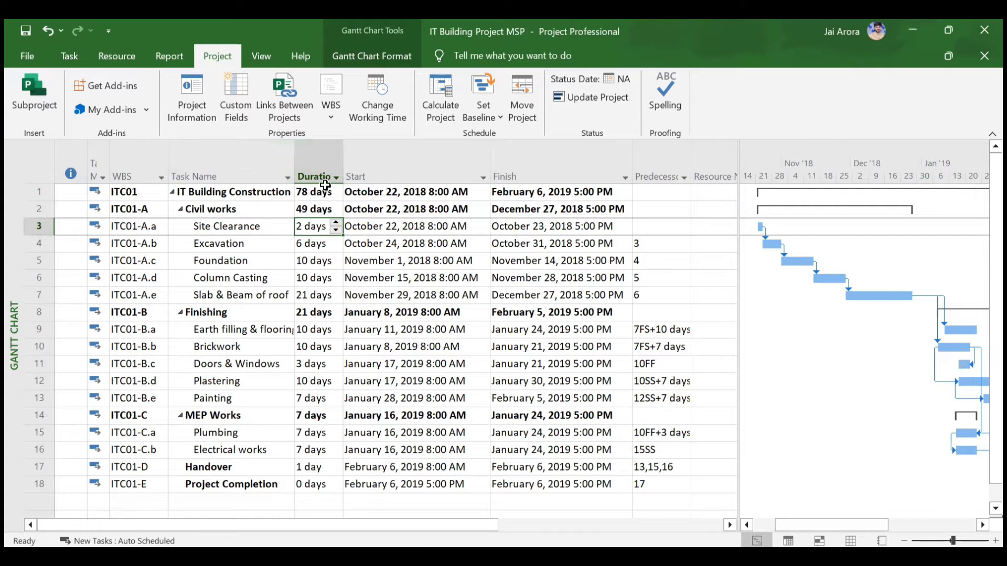
pyautogui.click(372, 129)
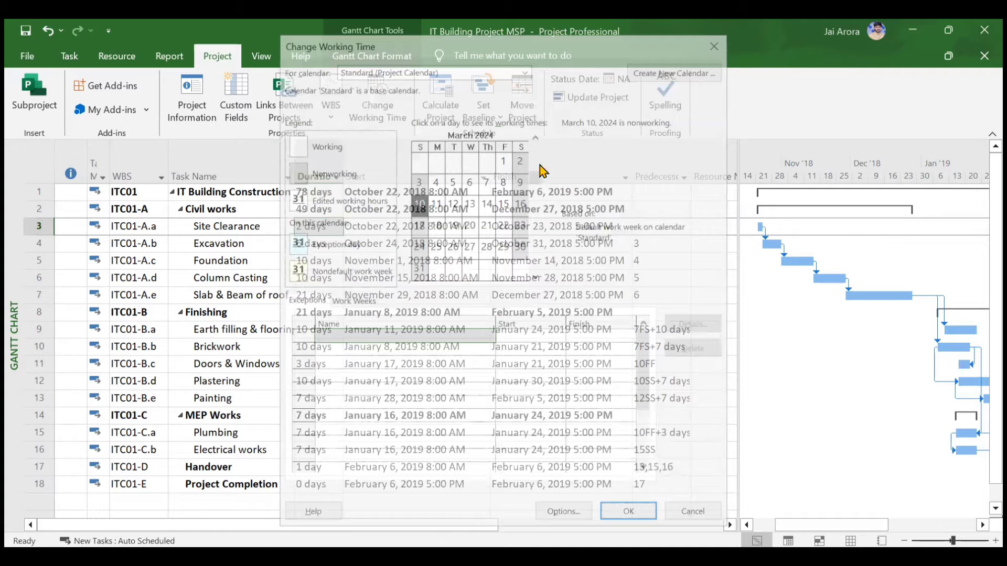
pyautogui.click(467, 185)
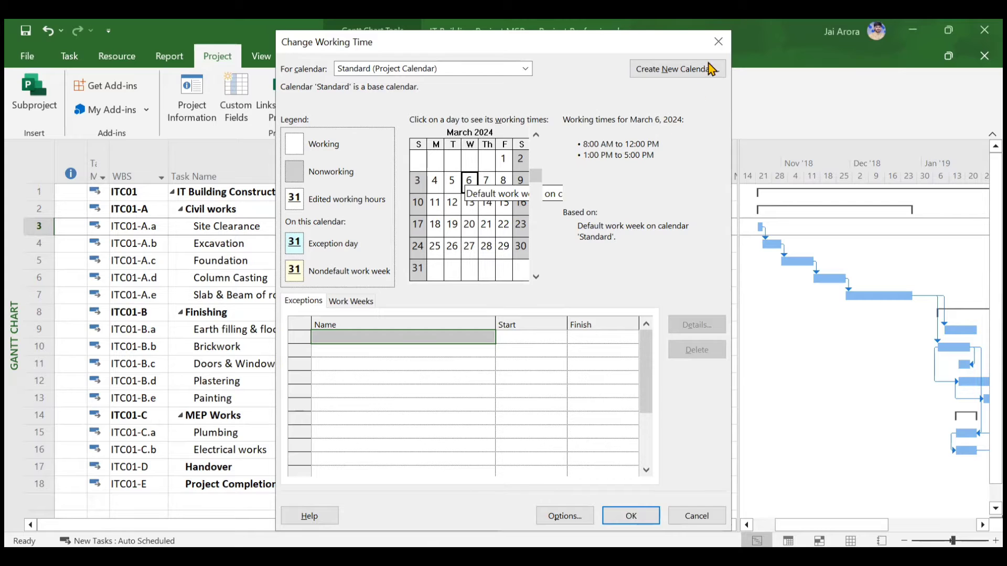
pyautogui.click(718, 43)
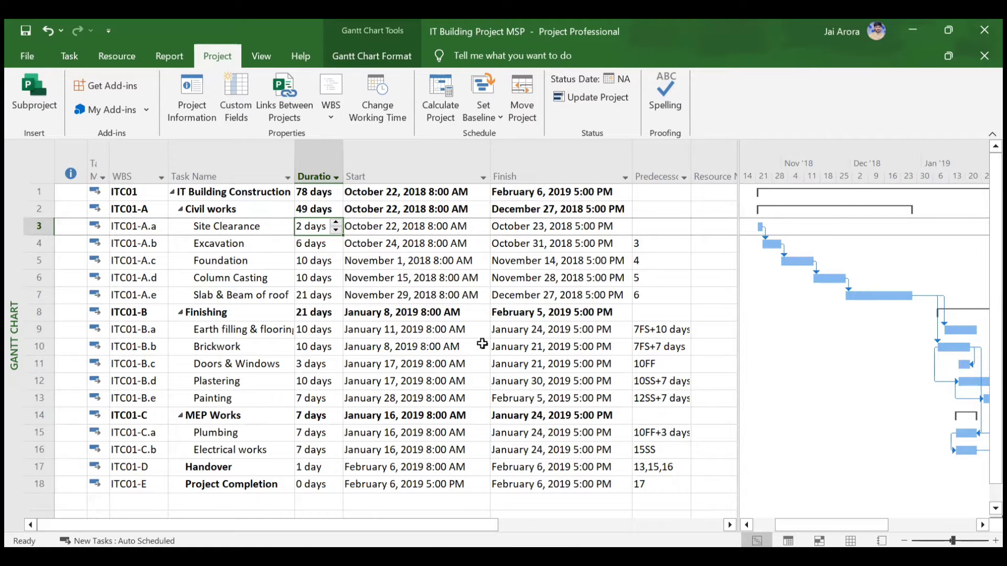
# Switch to the blank Excel workbook and enter 2 days, 8 hours and 16 hours in cells B4 to D4
pyautogui.hotkey('alt', 'Tab')
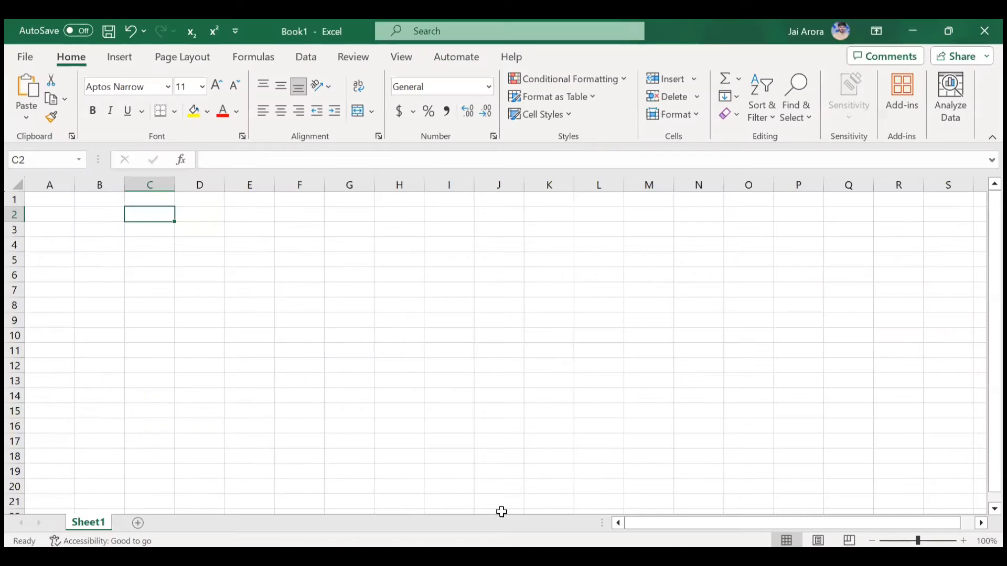
pyautogui.click(113, 243)
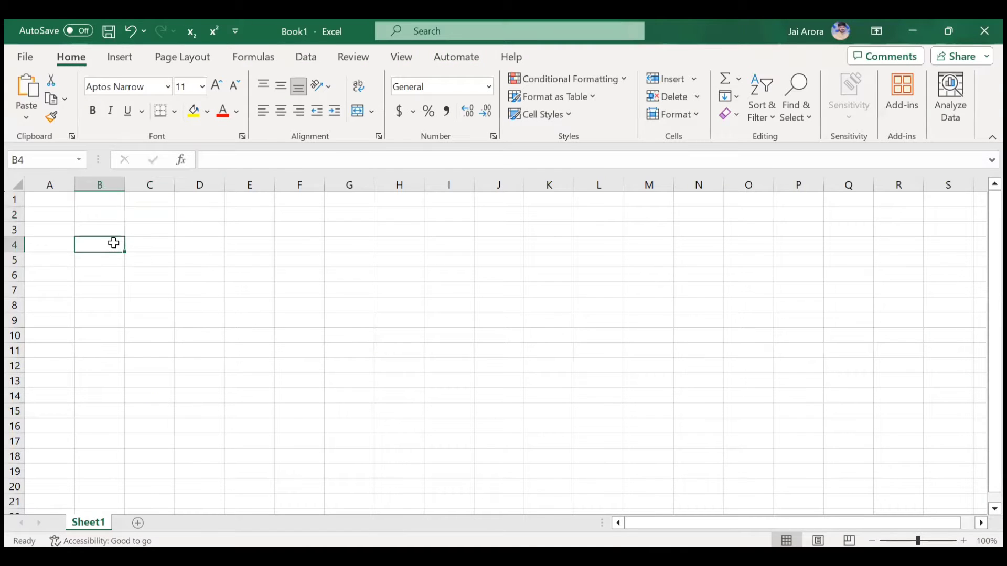
pyautogui.write('2 days')
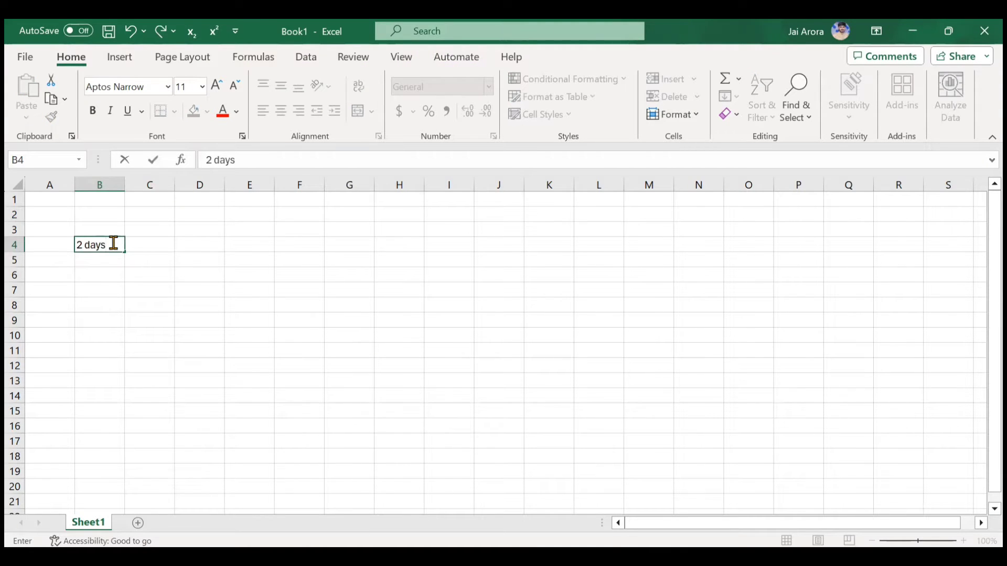
pyautogui.press('Tab')
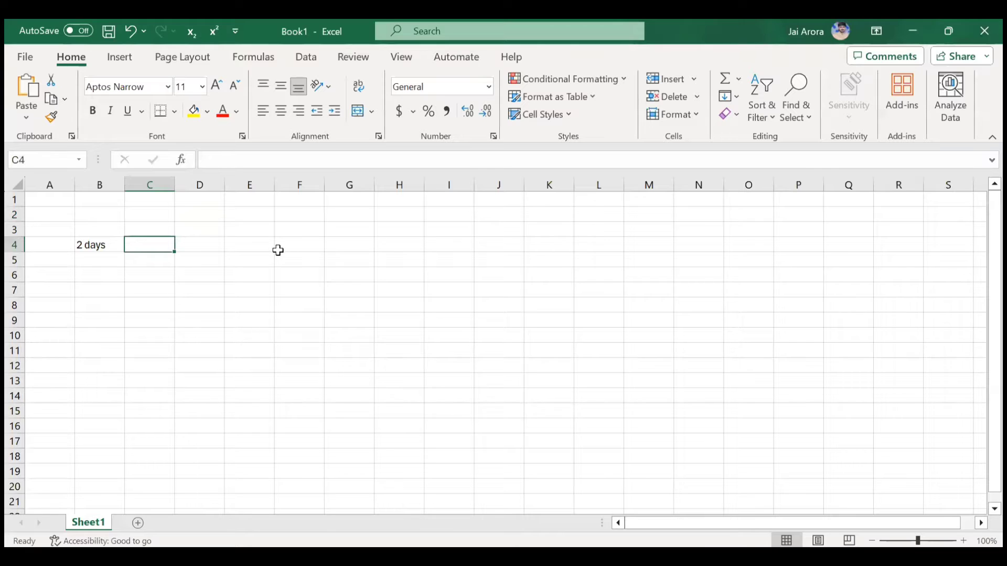
pyautogui.write('8 hours')
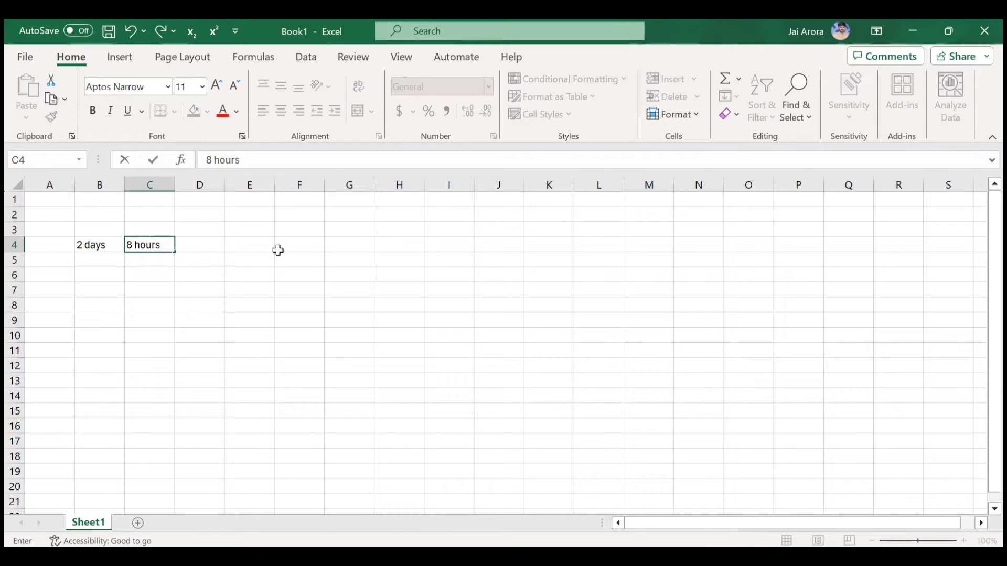
pyautogui.press('Tab')
pyautogui.write('1')
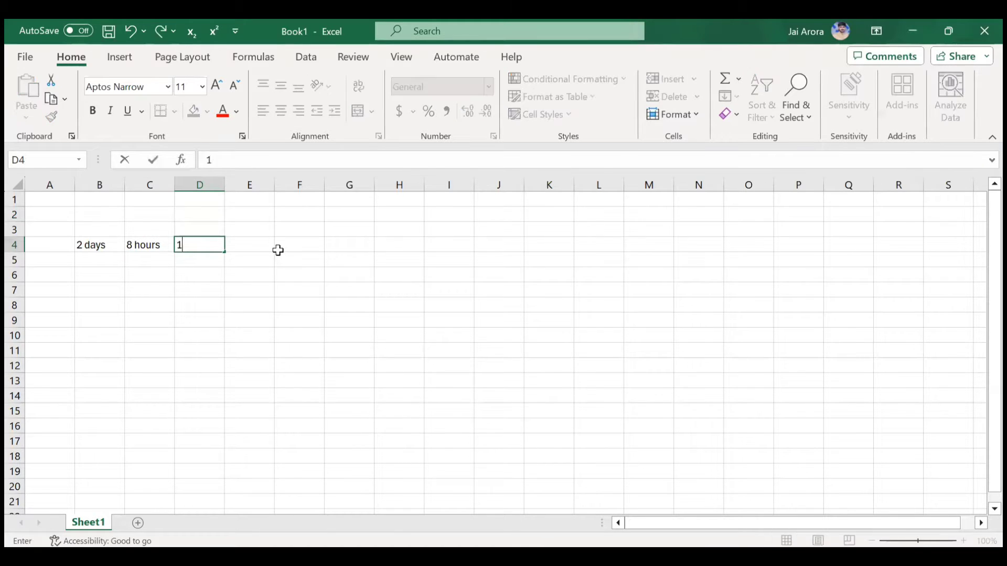
pyautogui.write('6 hours')
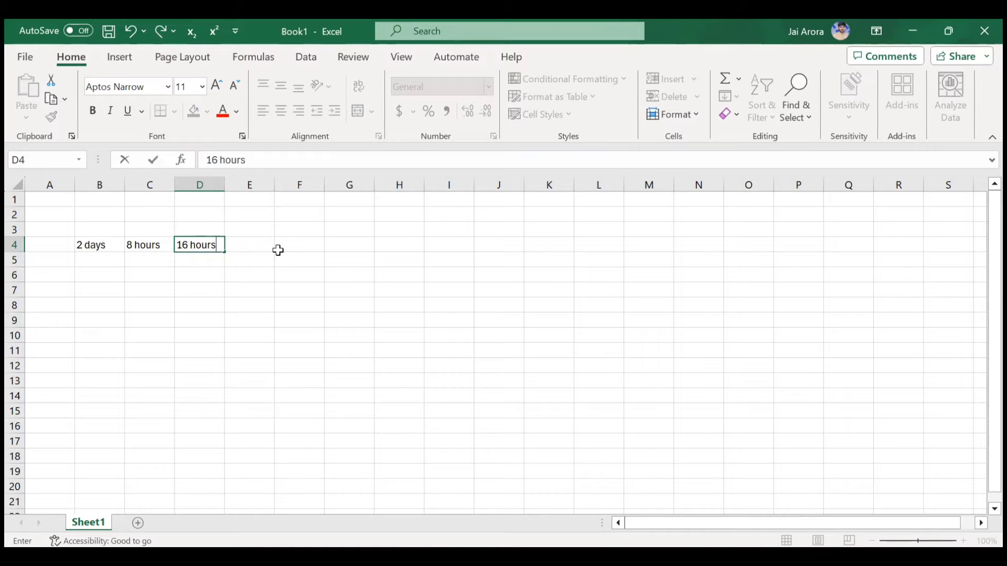
pyautogui.press('Return')
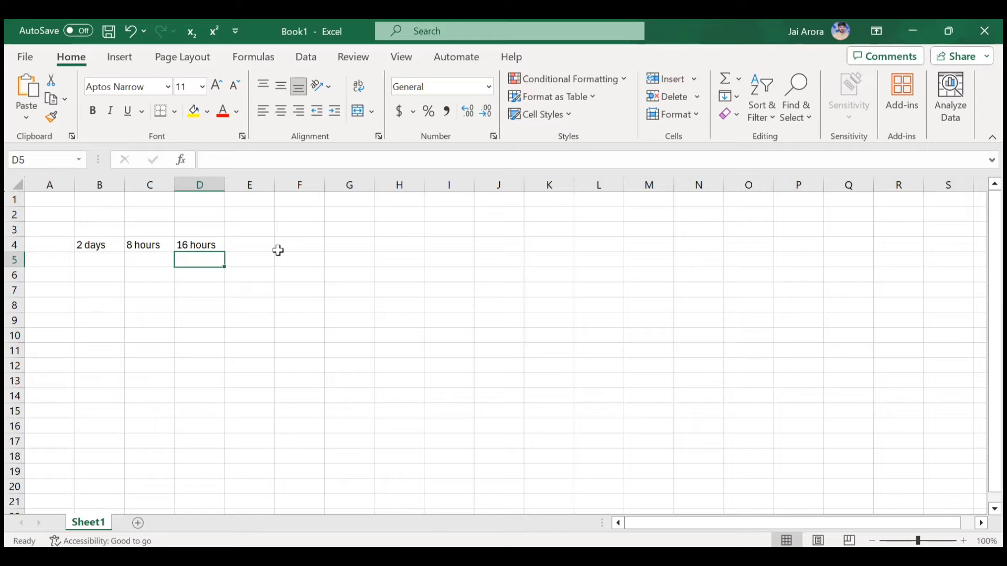
# Enter 1.6 days, 10 hours and 16 hours in cells B5 to D5 and color the 1.6 days text red
pyautogui.write('16 hours')
pyautogui.press('Left')
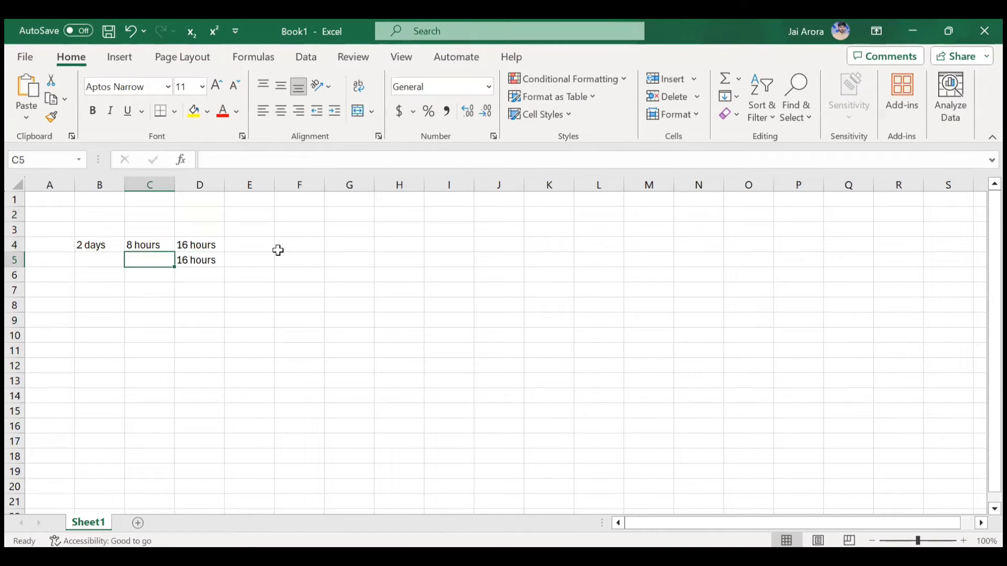
pyautogui.write('10 ')
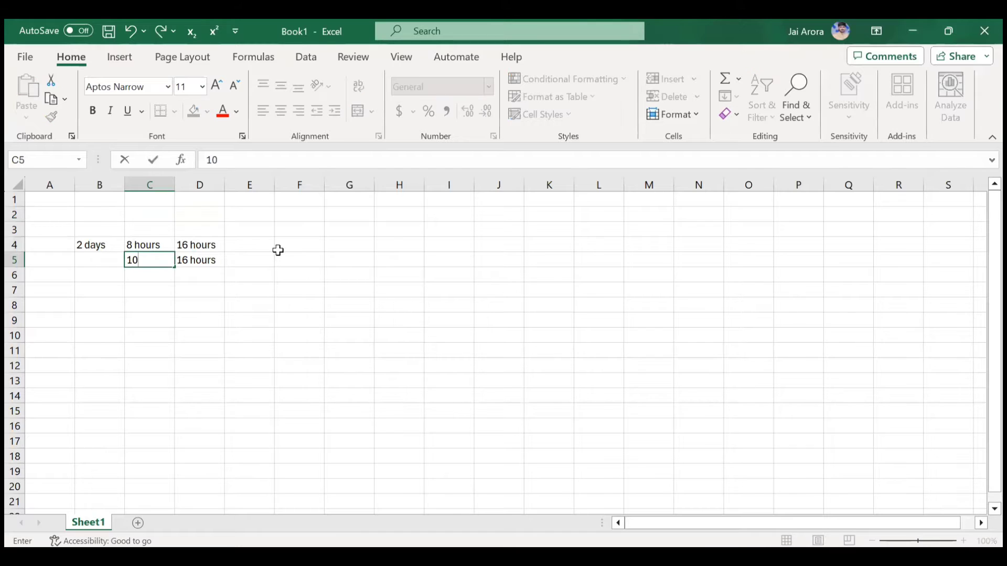
pyautogui.write('hours')
pyautogui.press('Left')
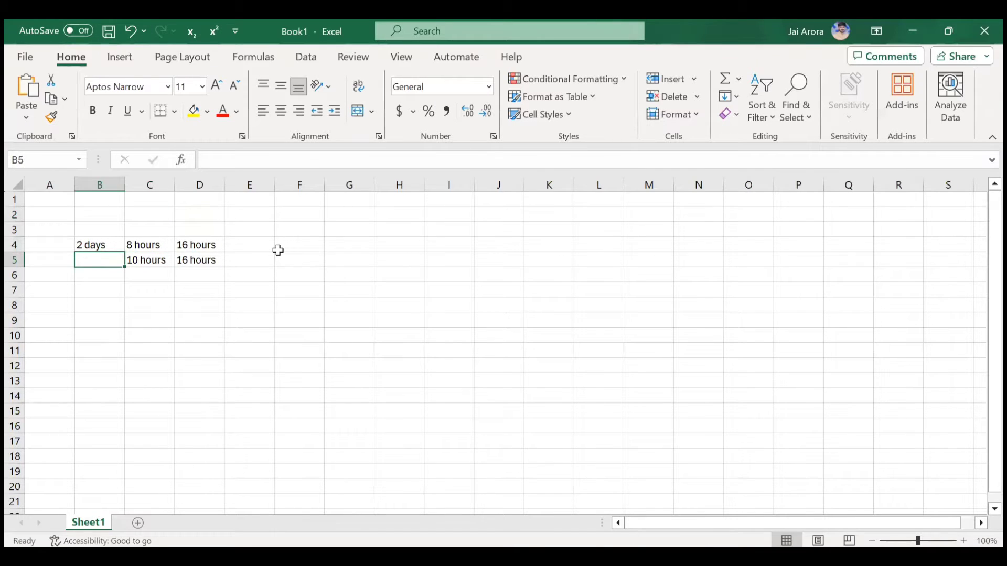
pyautogui.write('1.6 days')
pyautogui.press('Return')
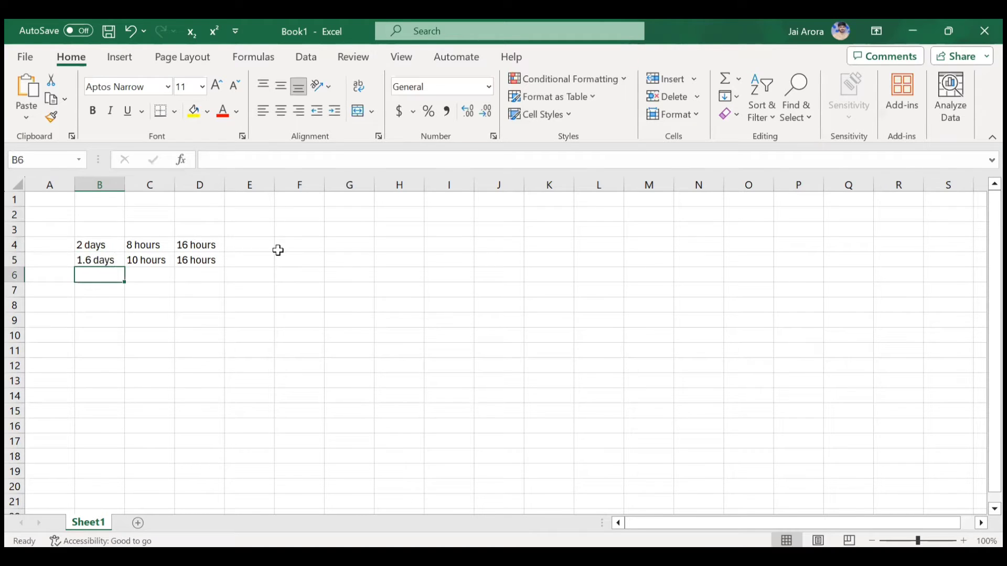
pyautogui.press('Up')
pyautogui.click(222, 112)
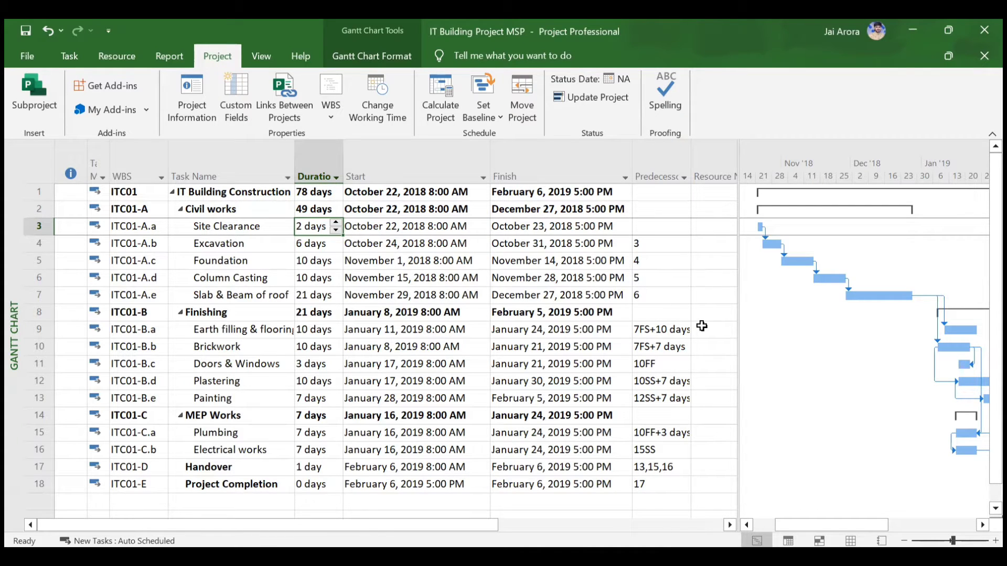
# Copy all task durations from the Project task table and paste them with their header at A1 of a new Excel sheet
pyautogui.click(327, 172)
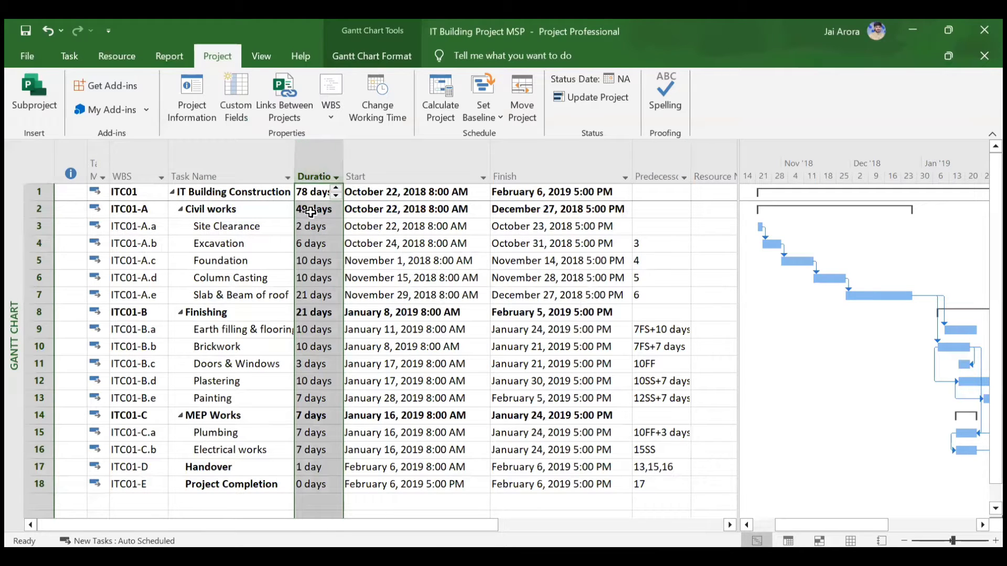
pyautogui.click(317, 191)
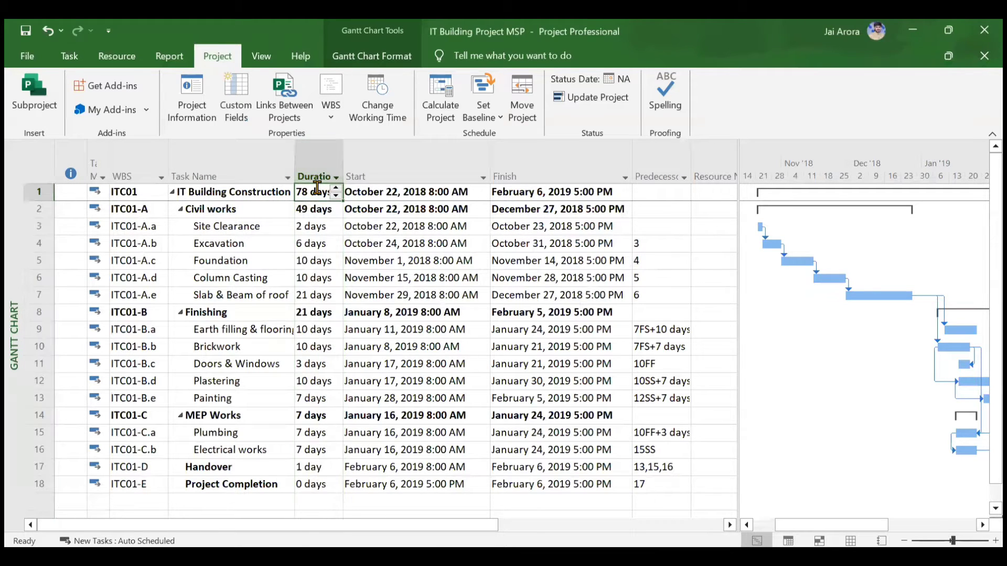
pyautogui.hotkey('ctrl', 'shift', 'Down')
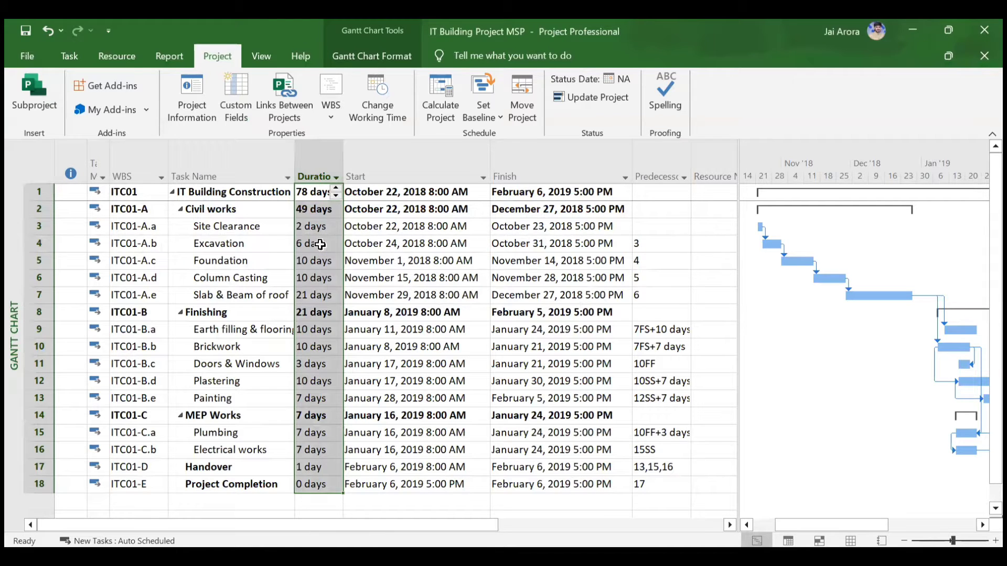
pyautogui.hotkey('alt', 'Tab')
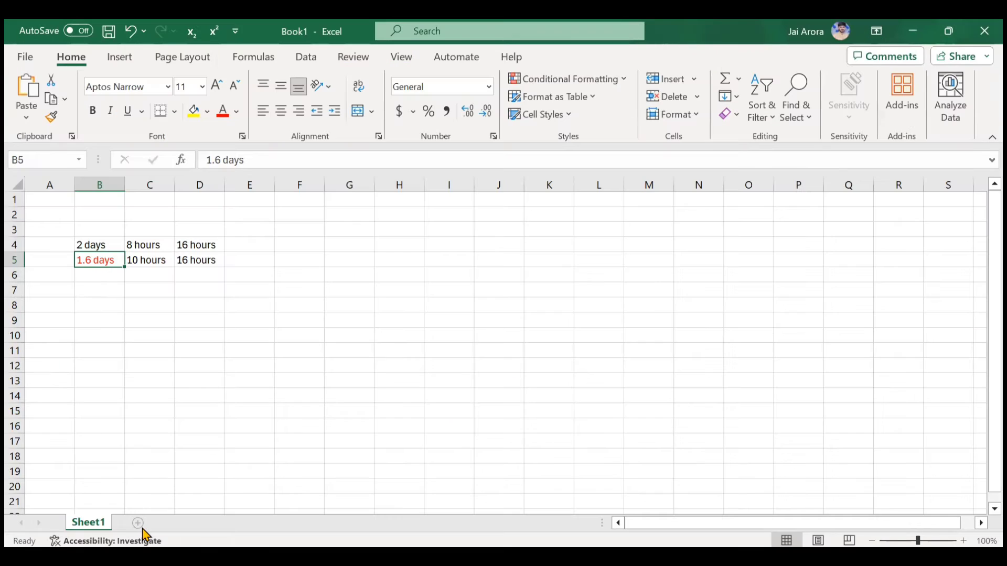
pyautogui.click(137, 523)
pyautogui.write('Duration 78 days 49 days 2 days 6 days 10 days 10 days 21 days 21 days 10 days 10 days 3 days 10 days 7 days 7 days 7 days 7 days 1 day 0 days')
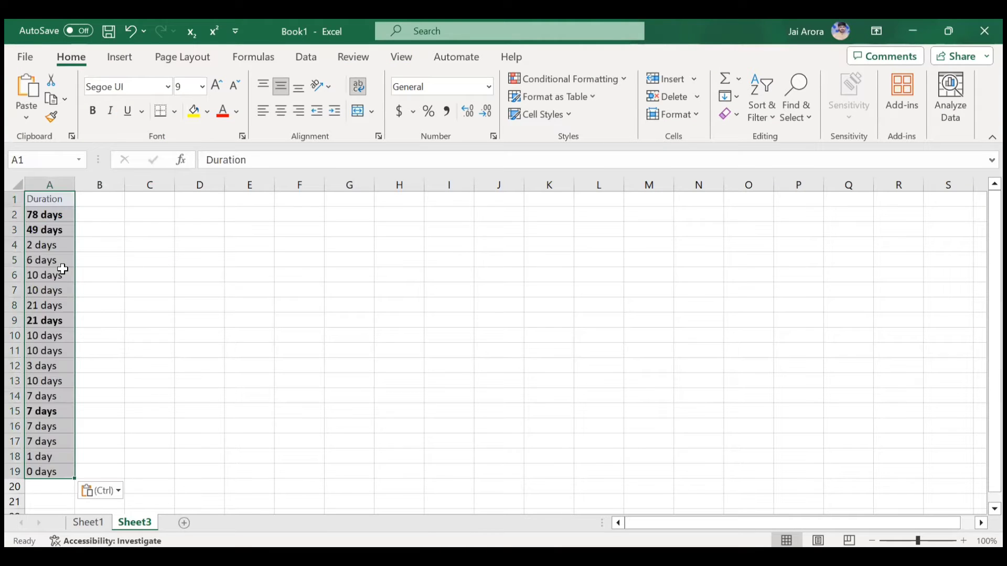
# Copy the whole Predecessors column from the Project task table and paste it at B1, beside the durations in Excel
pyautogui.hotkey('alt', 'Tab')
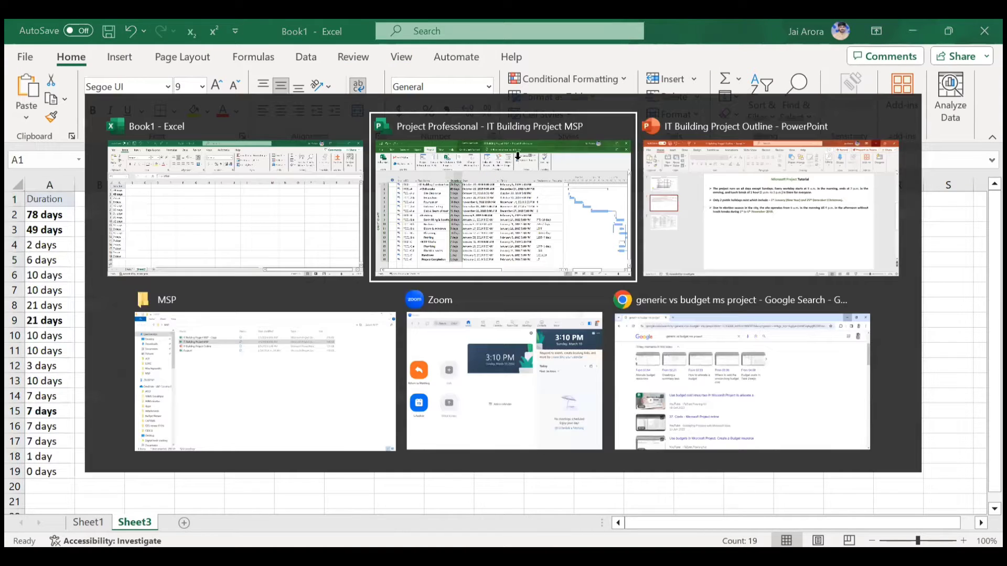
pyautogui.click(661, 193)
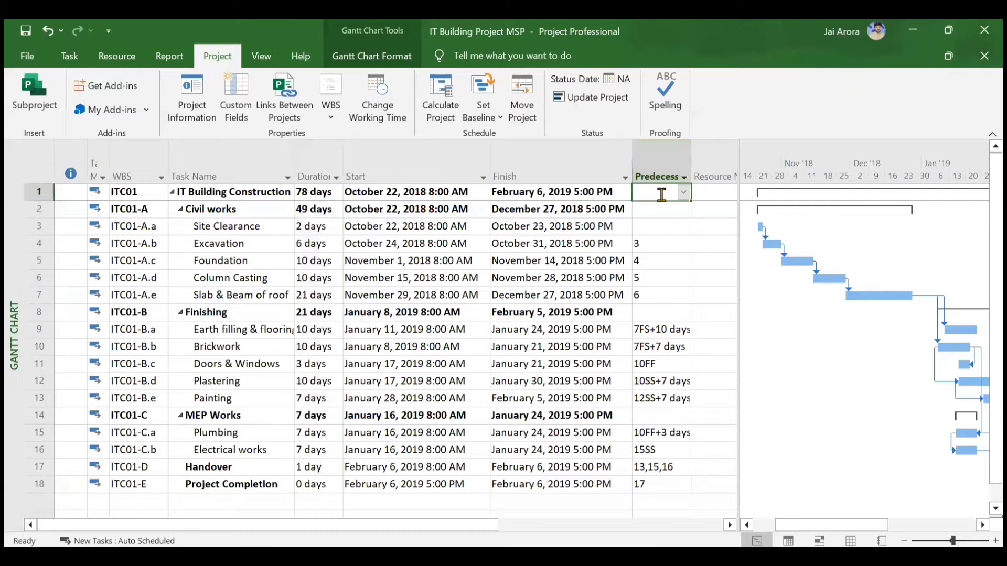
pyautogui.hotkey('ctrl', 'space')
pyautogui.hotkey('ctrl', 'c')
pyautogui.hotkey('alt', 'Tab')
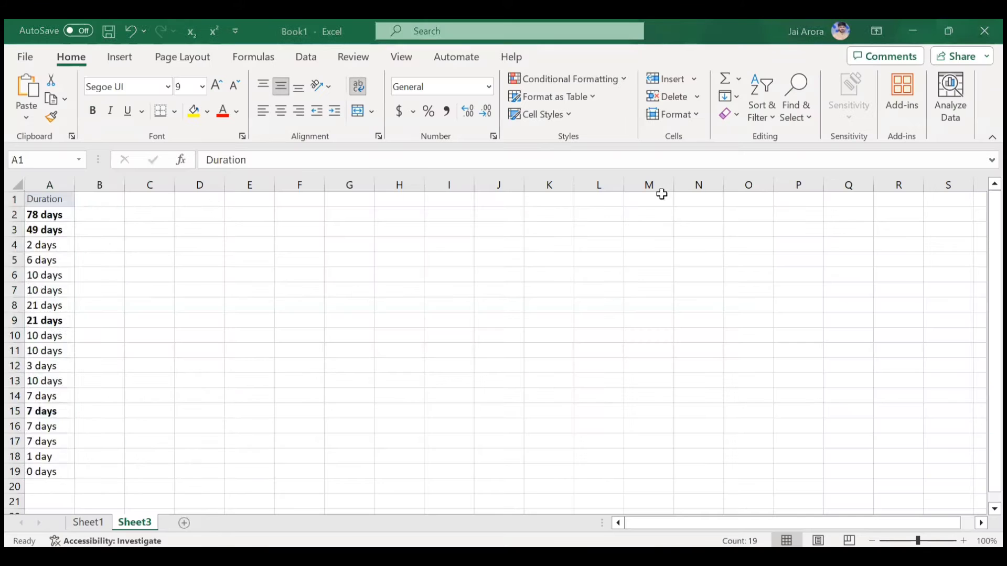
pyautogui.click(97, 203)
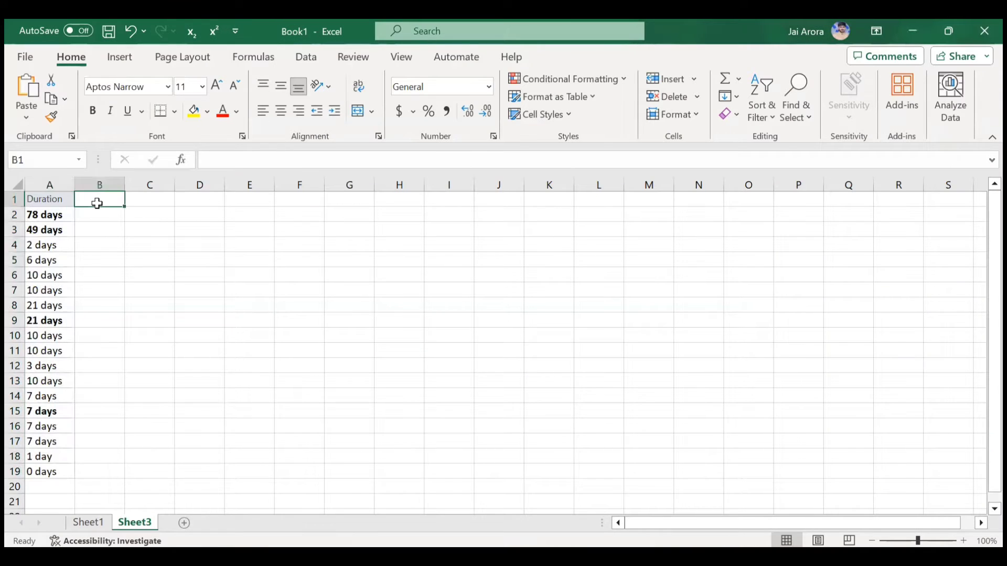
pyautogui.hotkey('ctrl', 'v')
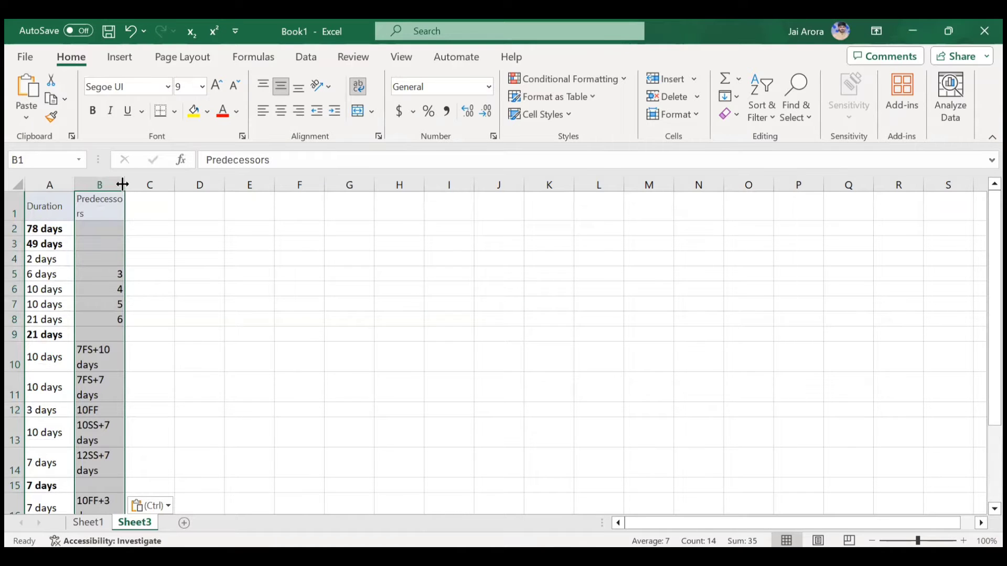
# Narrow column B slightly, switch back to Project and set the project calendar to IT Building Calendar
pyautogui.moveTo(122, 184); pyautogui.dragTo(120, 184)
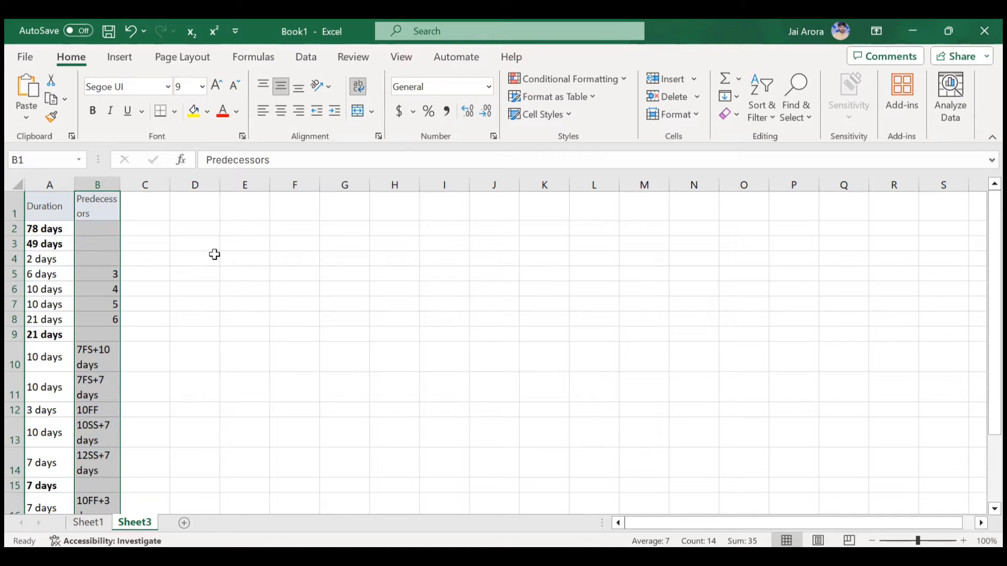
pyautogui.hotkey('alt', 'Tab')
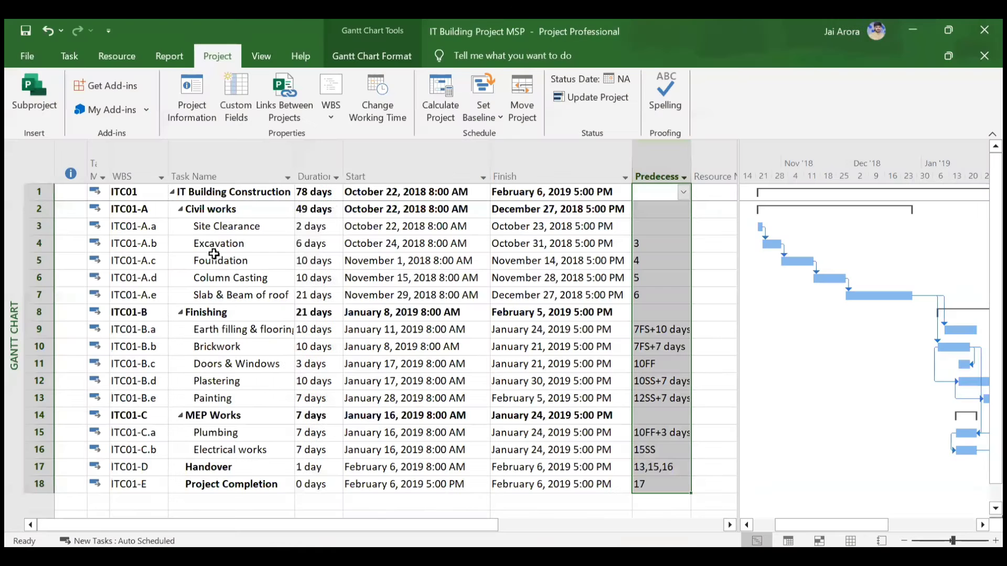
pyautogui.click(332, 247)
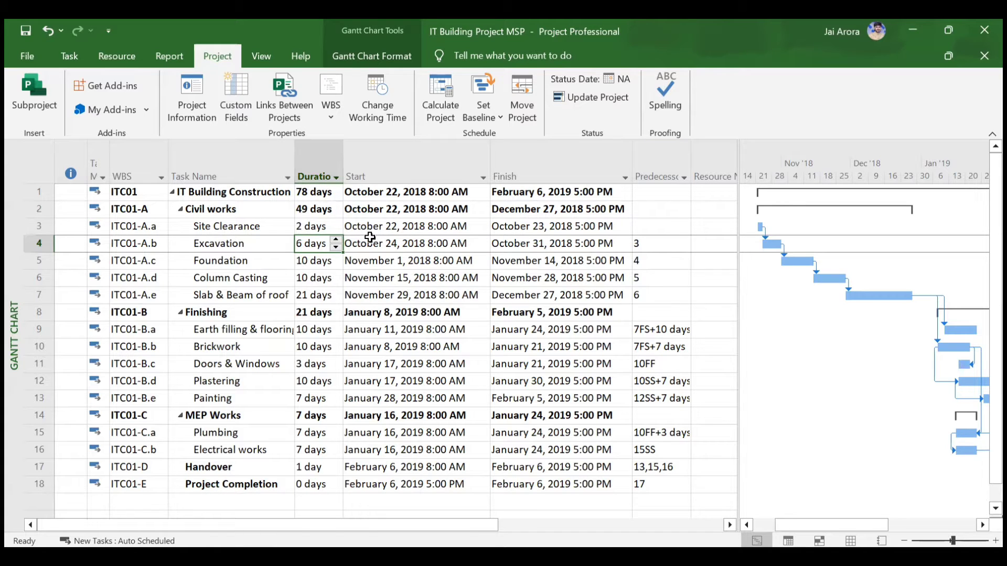
pyautogui.click(198, 96)
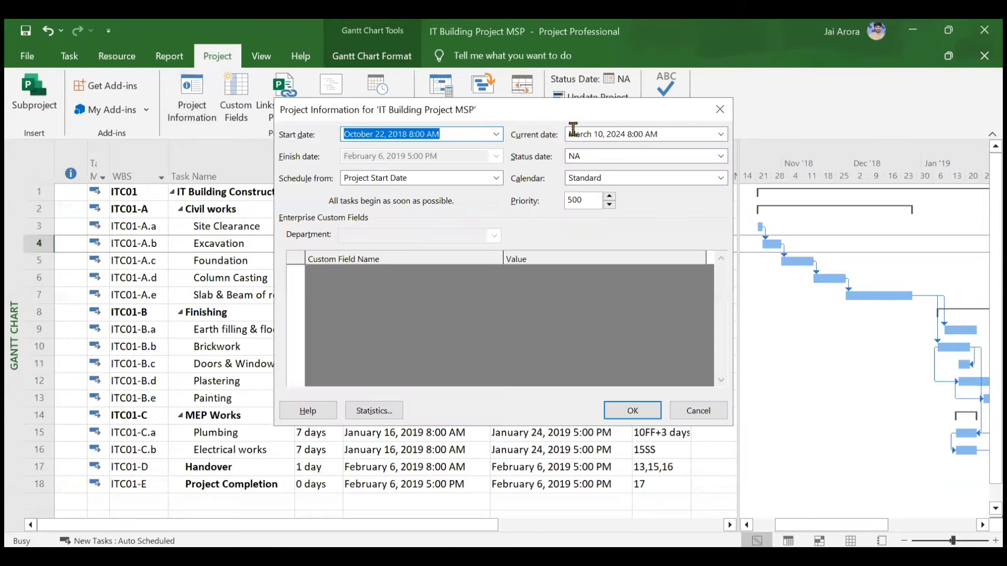
pyautogui.click(653, 179)
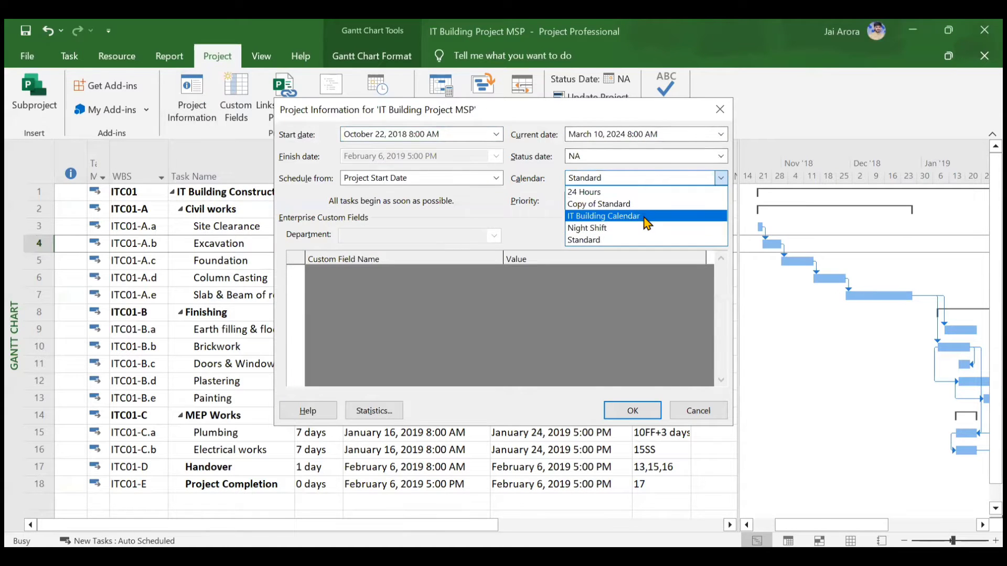
pyautogui.click(647, 216)
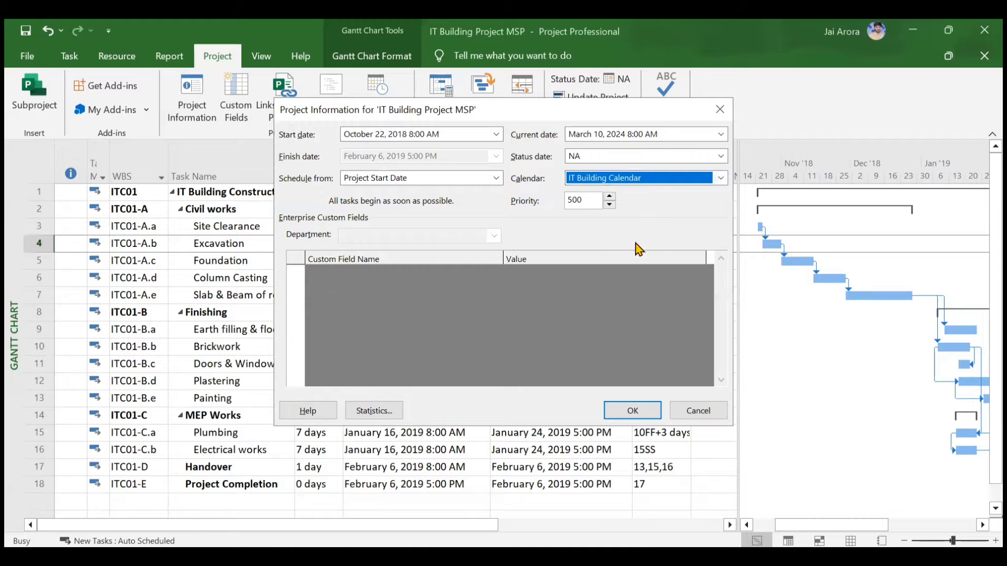
pyautogui.click(644, 415)
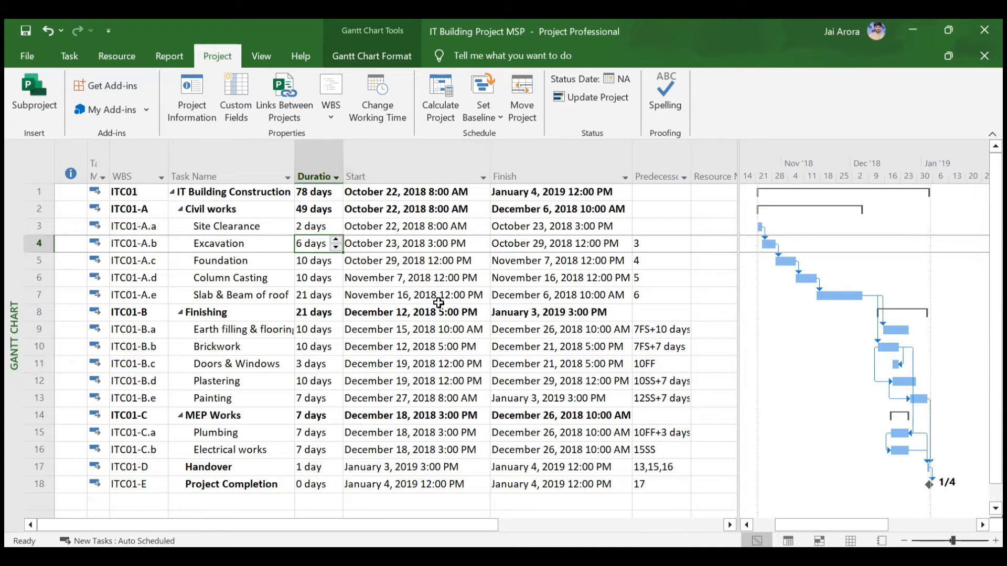
# Choose the date format January 28, 2009 12:33 PM in the general project options and apply it
pyautogui.click(27, 56)
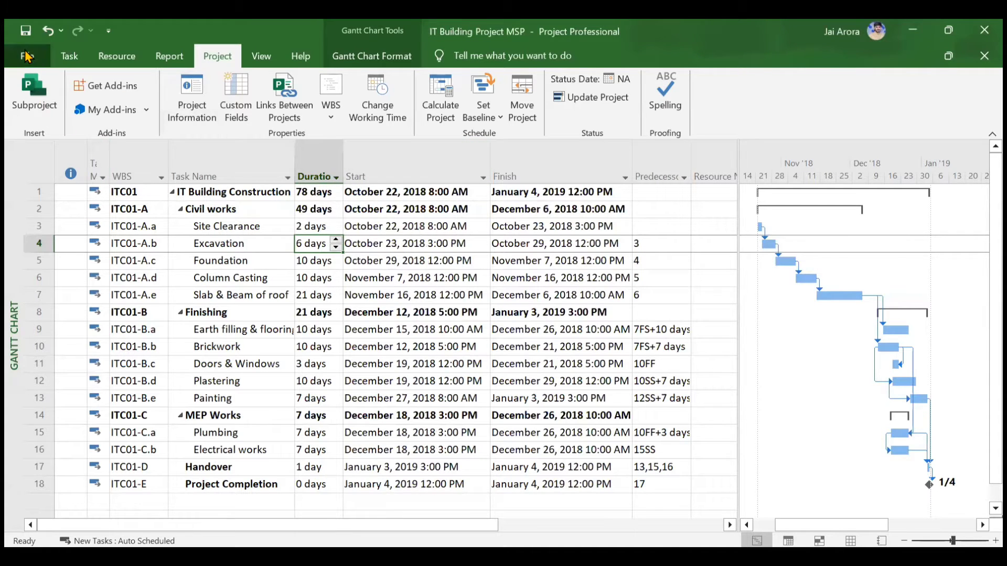
pyautogui.click(55, 521)
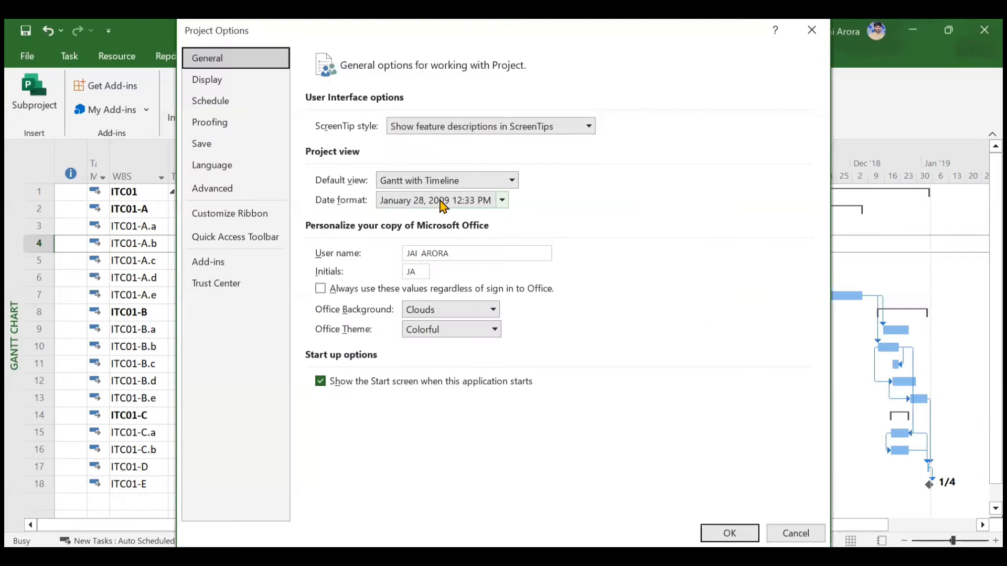
pyautogui.click(443, 204)
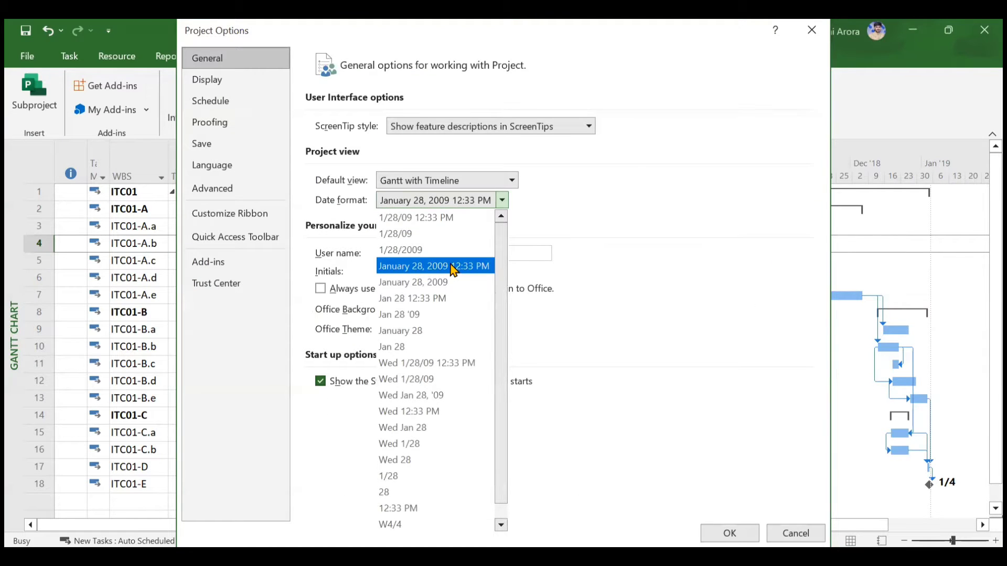
pyautogui.click(450, 266)
pyautogui.click(724, 534)
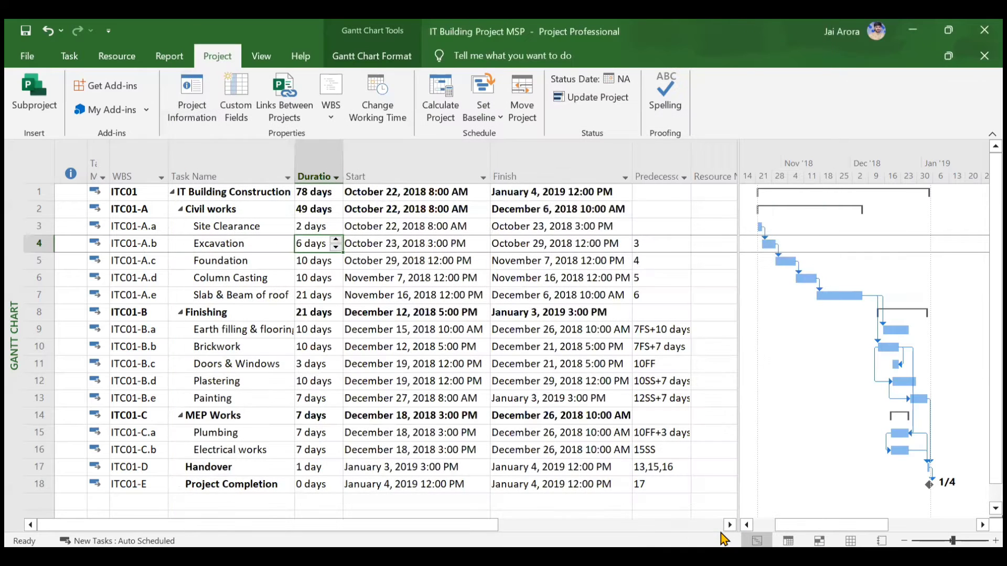
# In the project's schedule options, set 10 hours per day, 60 hours per week and 26 days per month
pyautogui.click(45, 60)
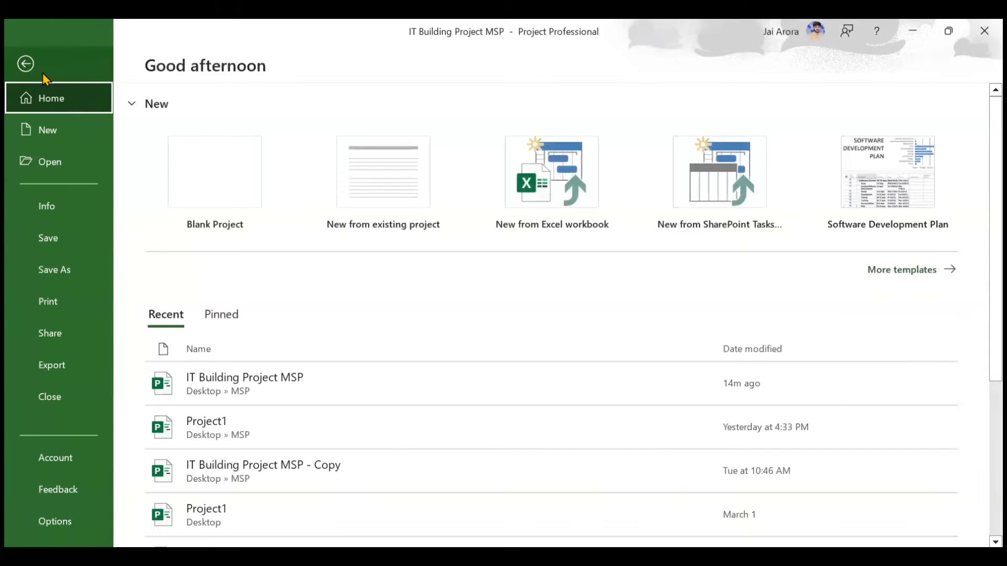
pyautogui.click(93, 522)
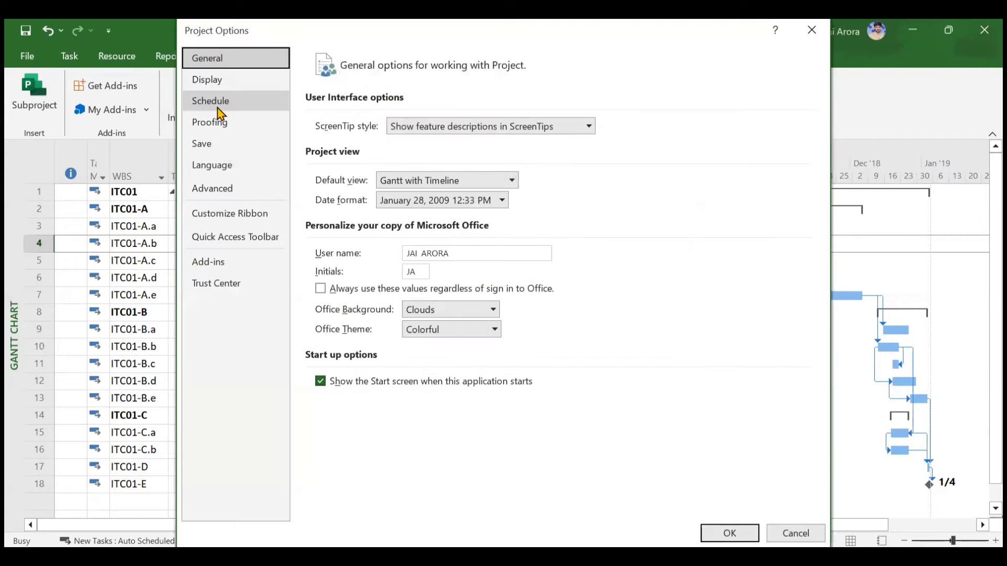
pyautogui.click(219, 105)
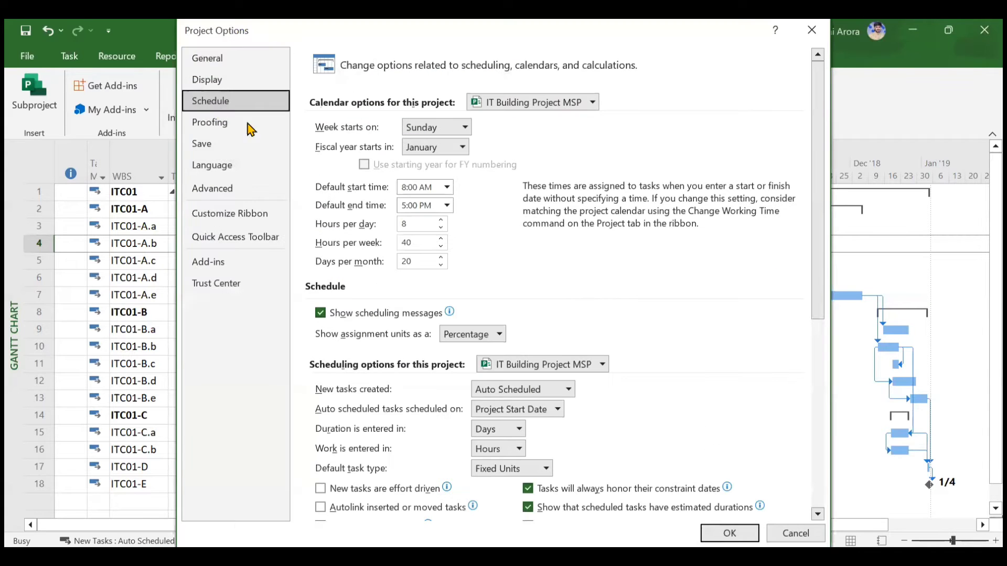
pyautogui.click(408, 227)
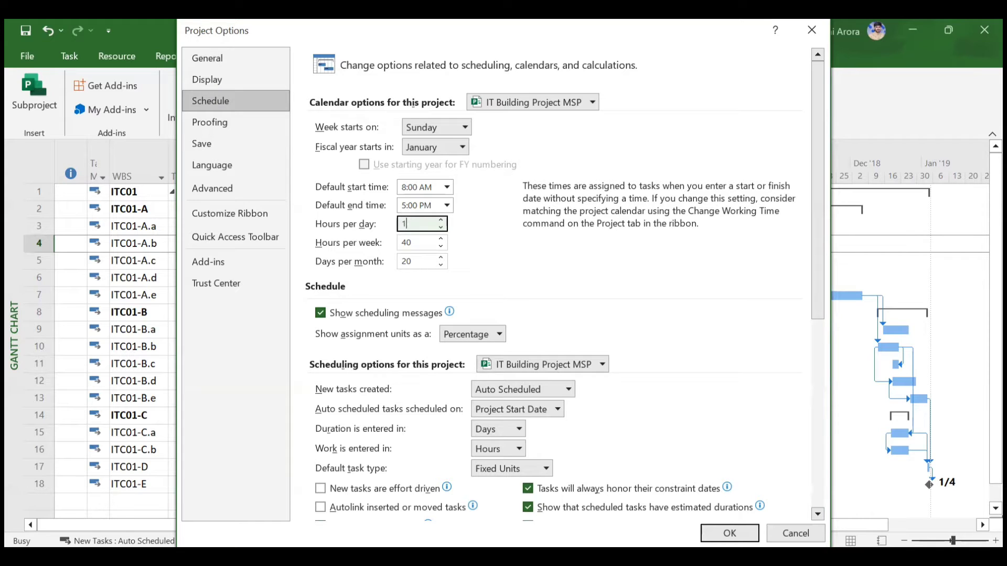
pyautogui.click(424, 245)
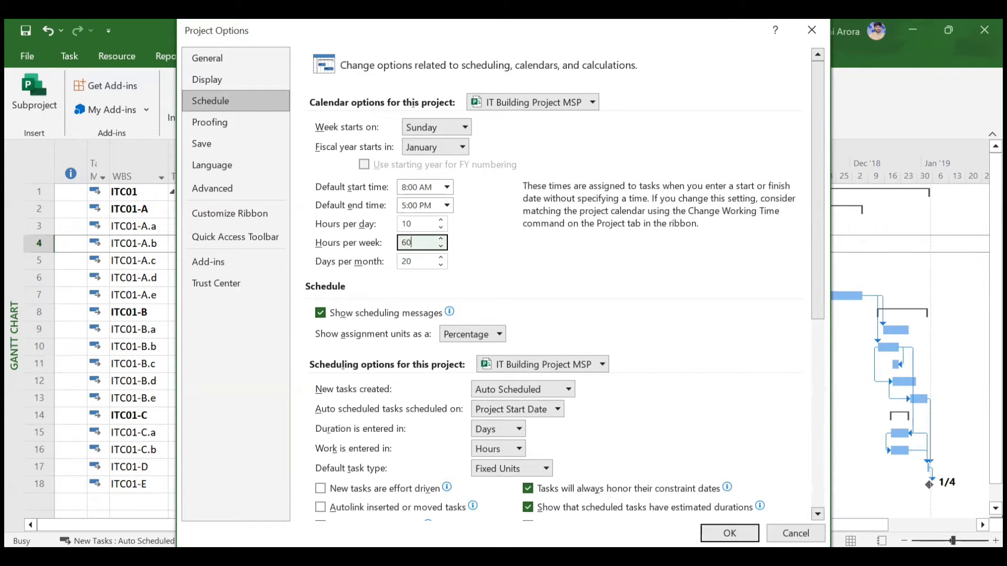
pyautogui.click(423, 262)
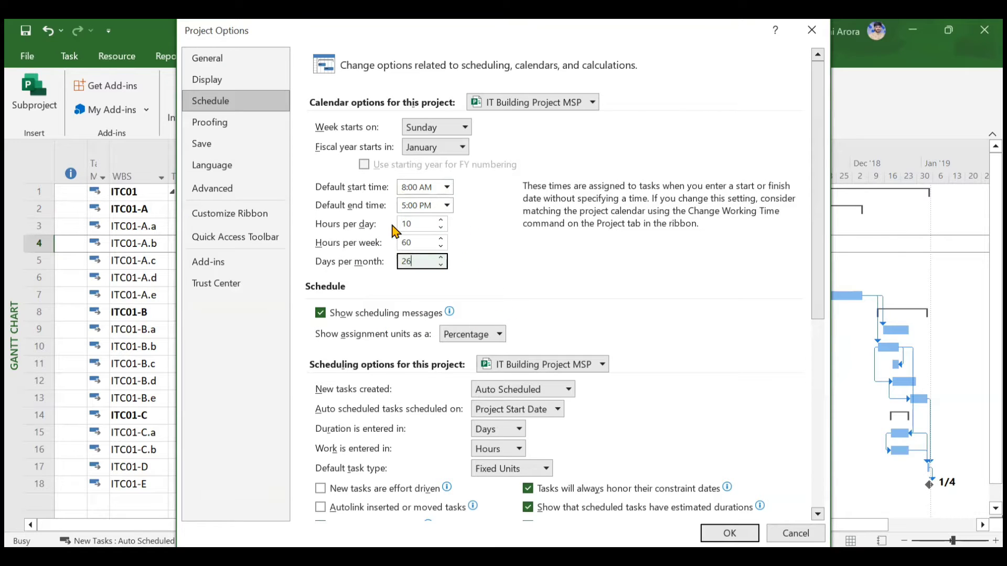
# Check the default start time against the workday hours on the PowerPoint project outline slide
pyautogui.click(448, 188)
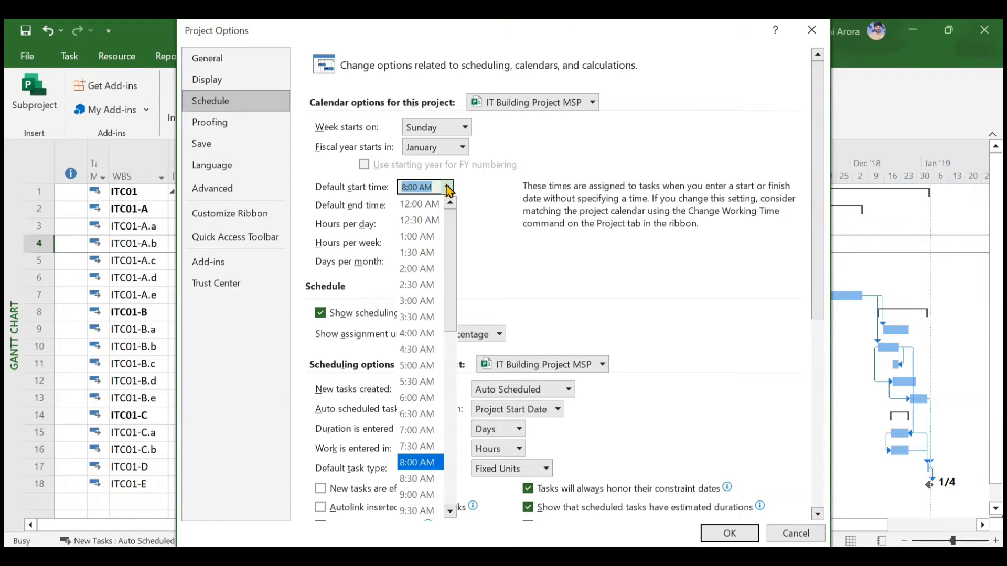
pyautogui.click(447, 189)
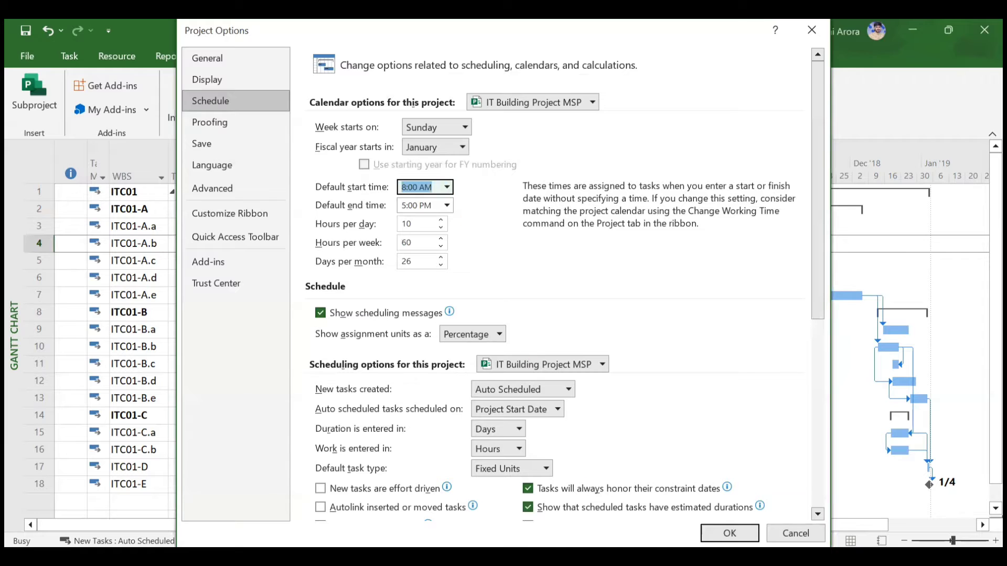
pyautogui.hotkey('alt', 'Tab')
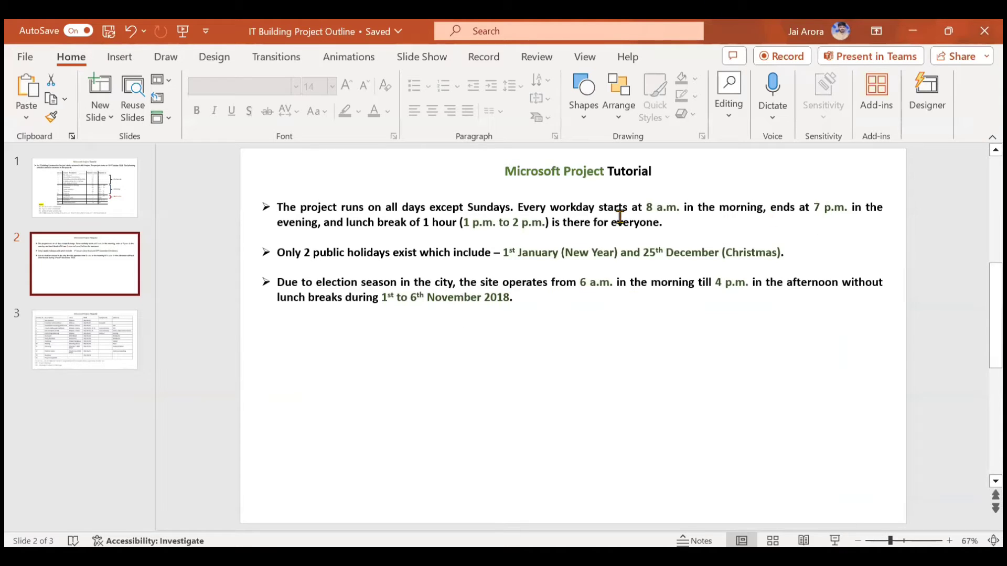
pyautogui.click(915, 27)
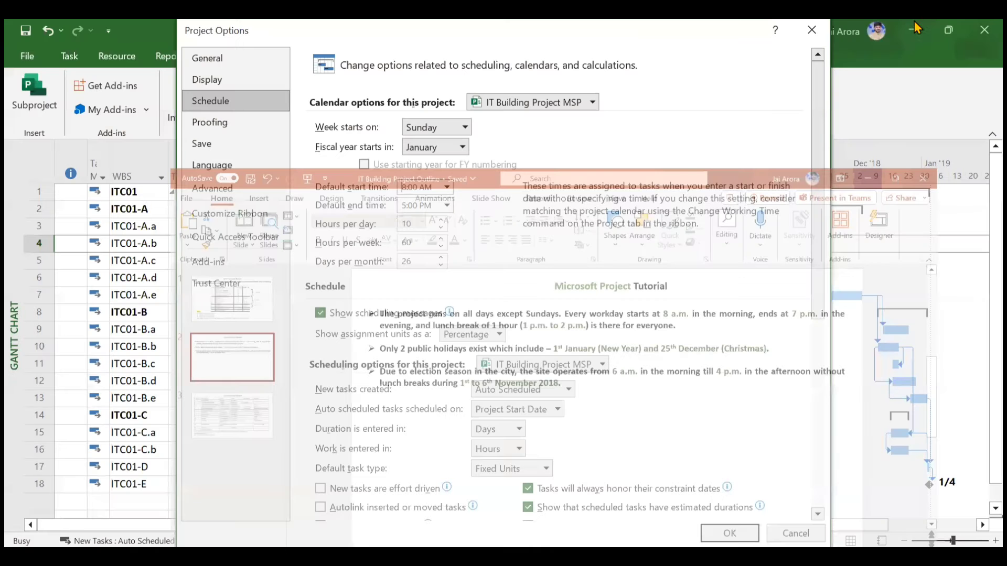
pyautogui.click(447, 188)
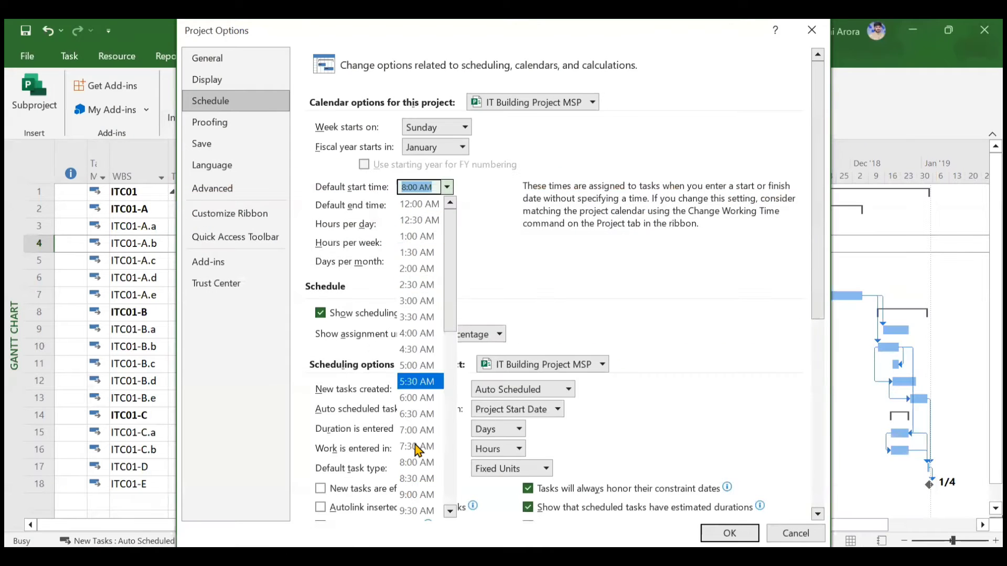
pyautogui.click(447, 187)
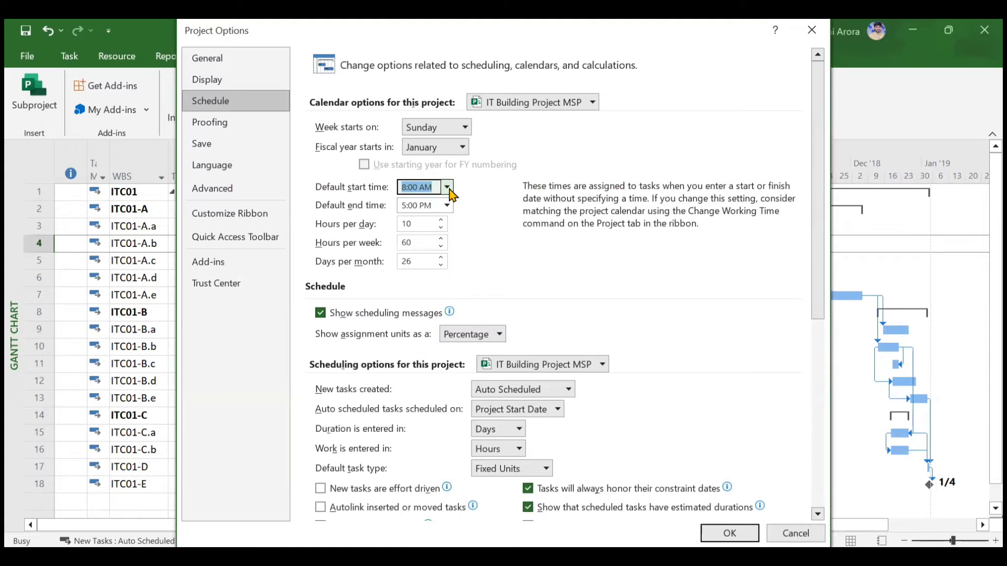
# Set the default end time to match the project's evening workday end and apply the schedule options
pyautogui.click(447, 206)
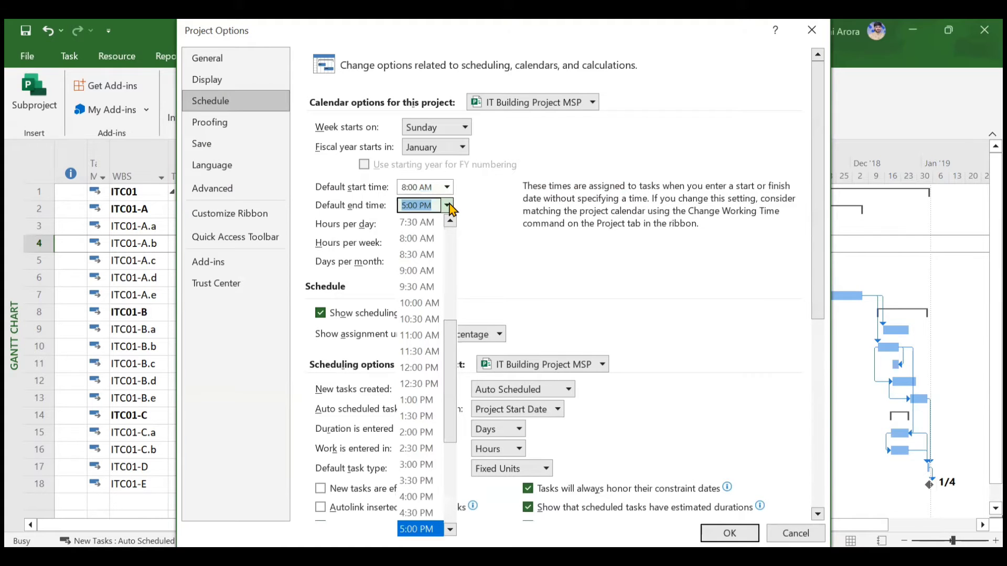
pyautogui.click(450, 529)
pyautogui.click(450, 530)
pyautogui.click(450, 529)
pyautogui.click(450, 530)
pyautogui.click(450, 530)
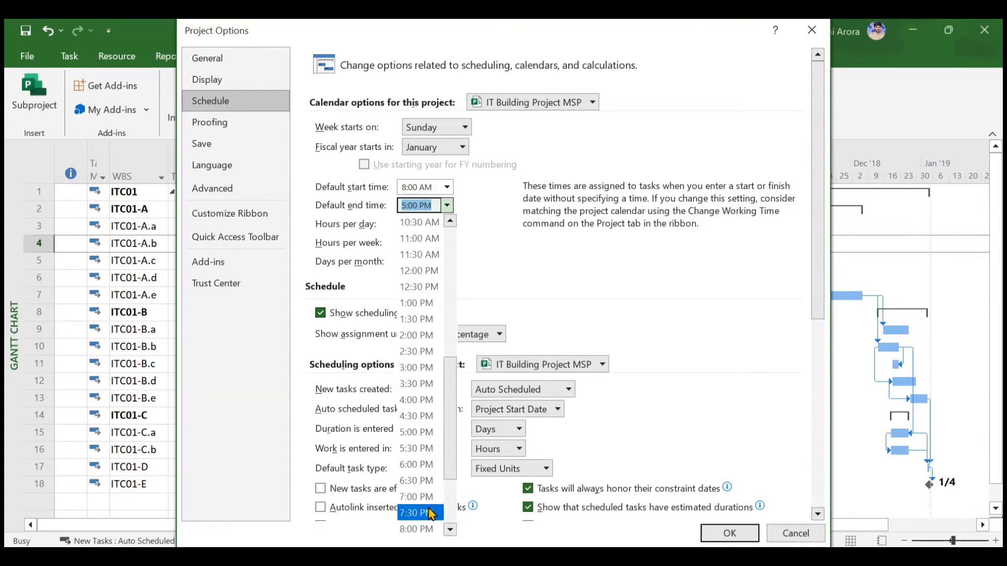
pyautogui.click(423, 513)
pyautogui.click(728, 534)
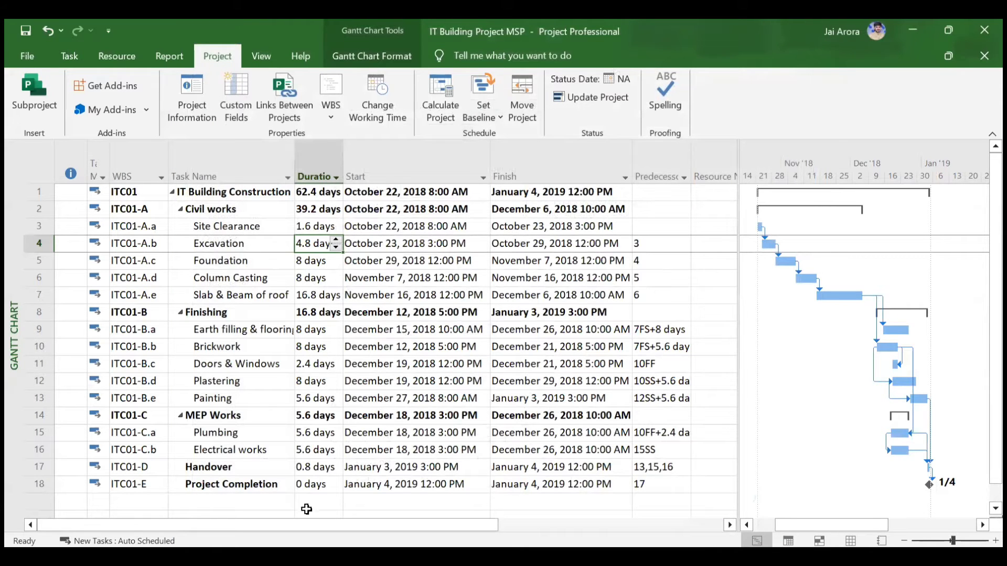
# Compare the Site Clearance duration with the days and hours figures on Sheet1 of the Excel workbook
pyautogui.click(320, 226)
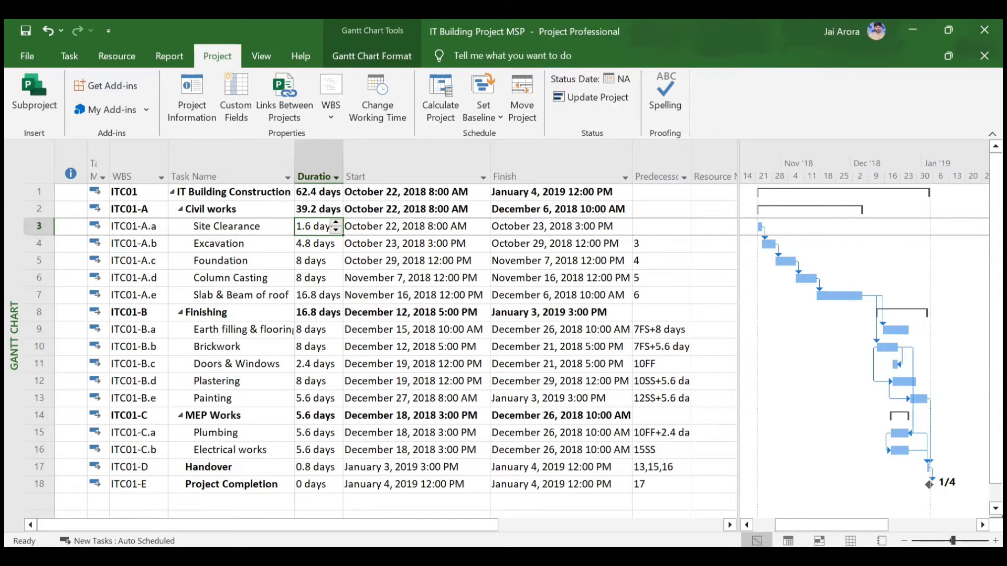
pyautogui.hotkey('alt', 'Tab')
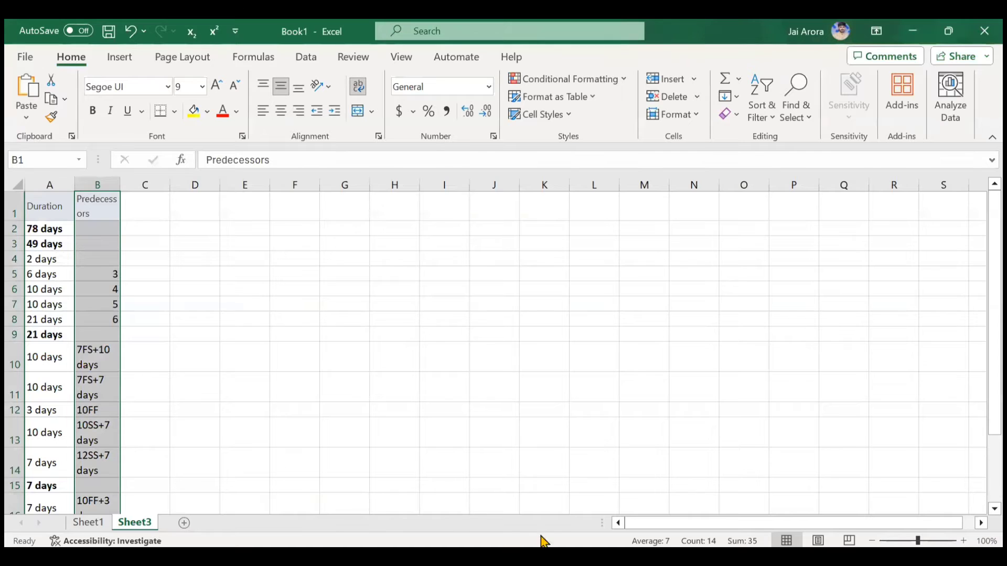
pyautogui.click(97, 523)
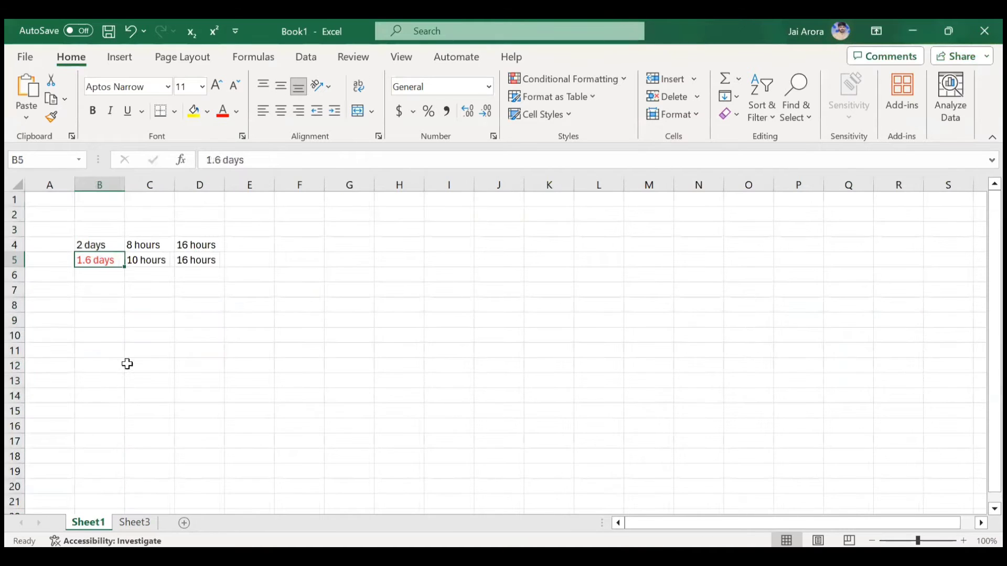
# Copy the backed-up durations from A2 down on Sheet3 and paste them into Project's Duration column from task 1
pyautogui.click(146, 523)
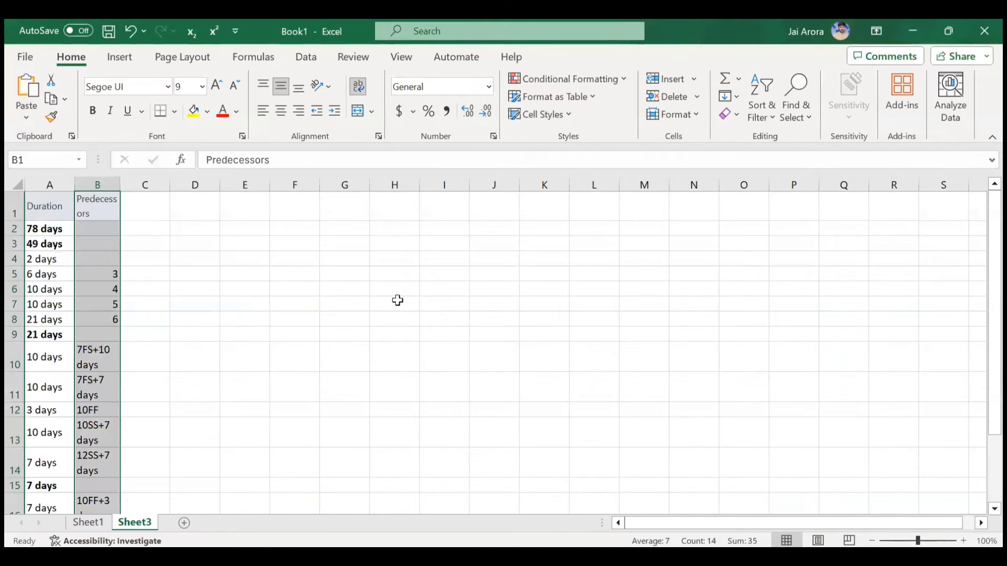
pyautogui.click(69, 225)
pyautogui.hotkey('ctrl', 'shift', 'Down')
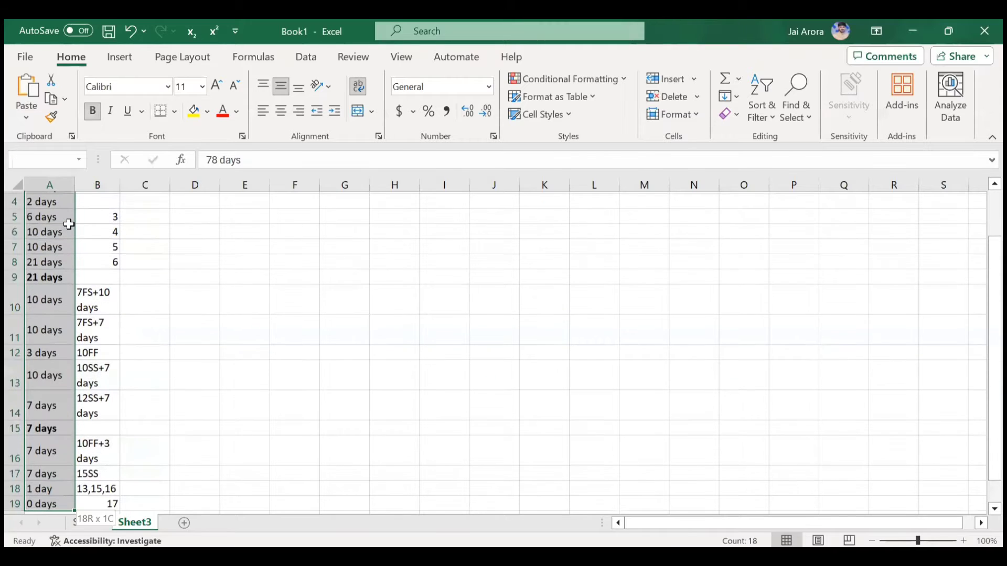
pyautogui.hotkey('ctrl', 'c')
pyautogui.hotkey('alt', 'Tab')
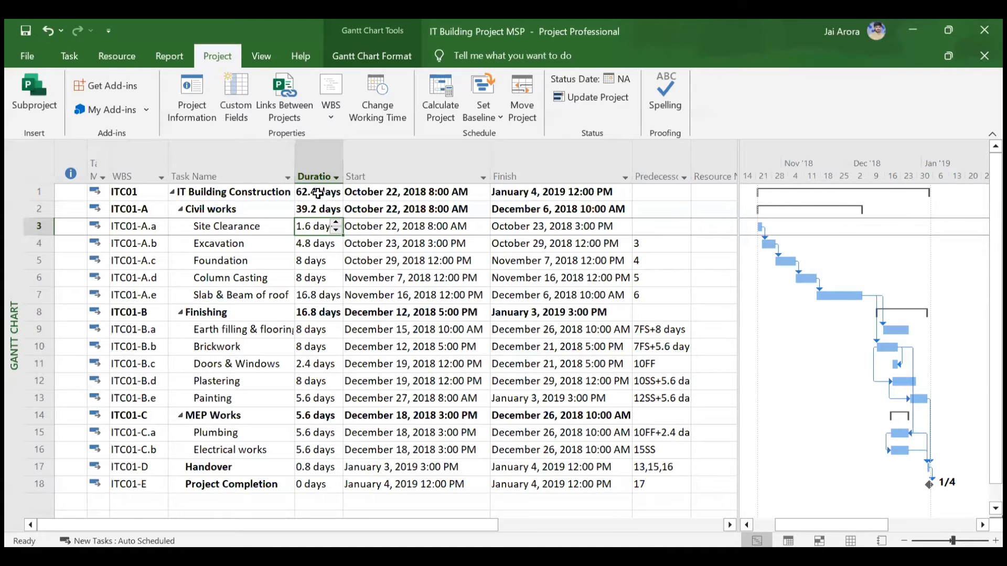
pyautogui.click(318, 192)
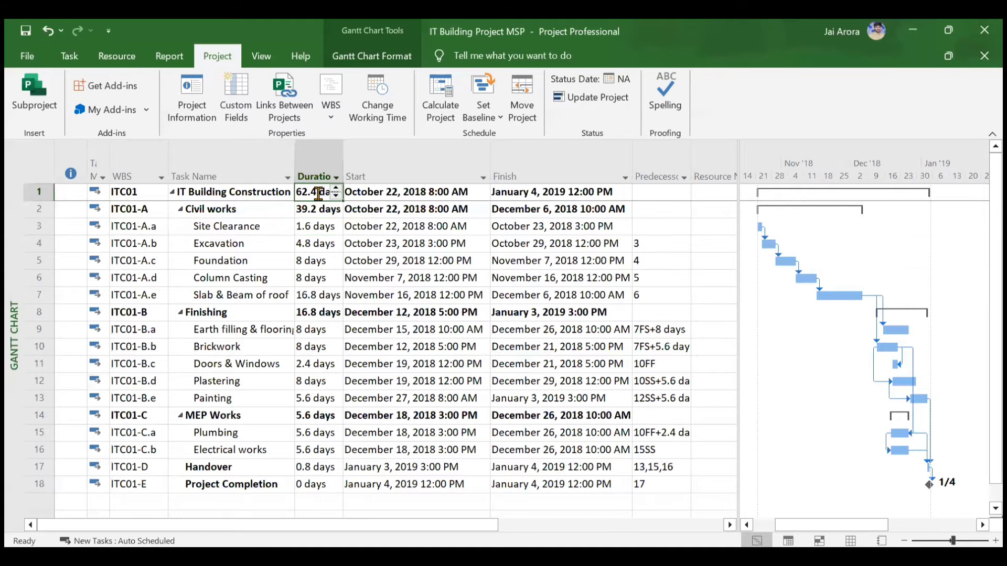
pyautogui.hotkey('ctrl', 'v')
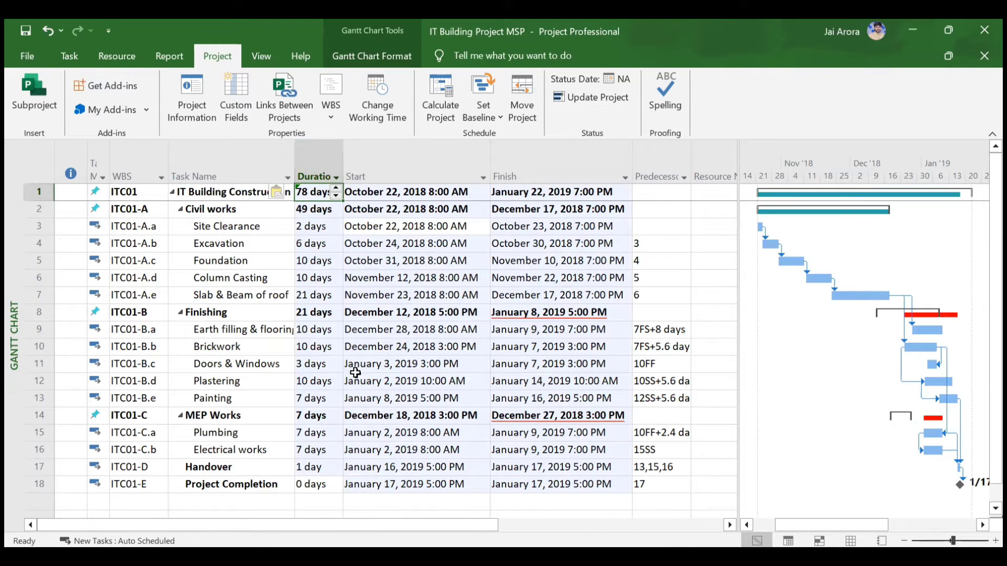
# Copy the backed-up predecessors from B2 down to B19 on Sheet3 of the Excel workbook
pyautogui.click(657, 192)
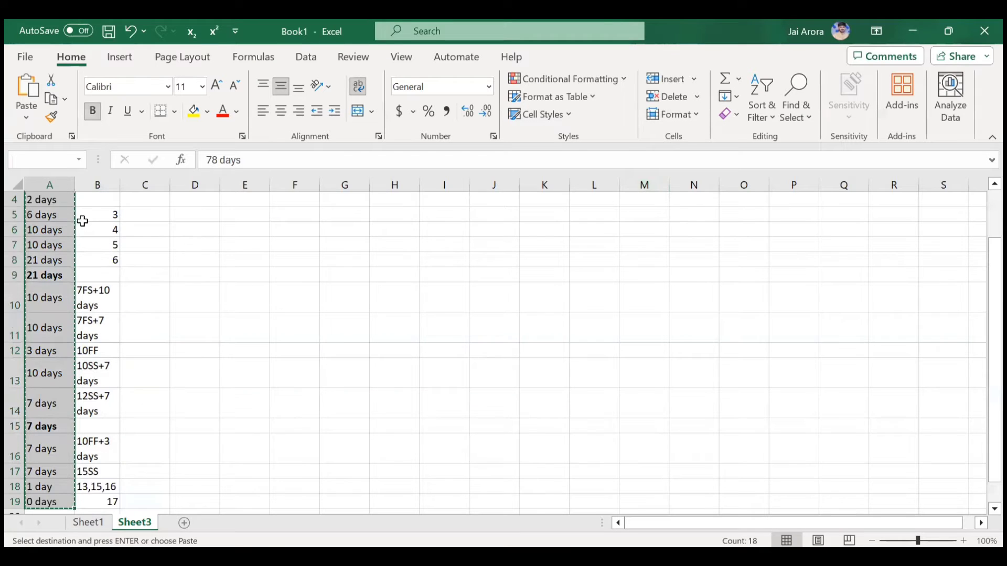
pyautogui.scroll(3, 89, 215)
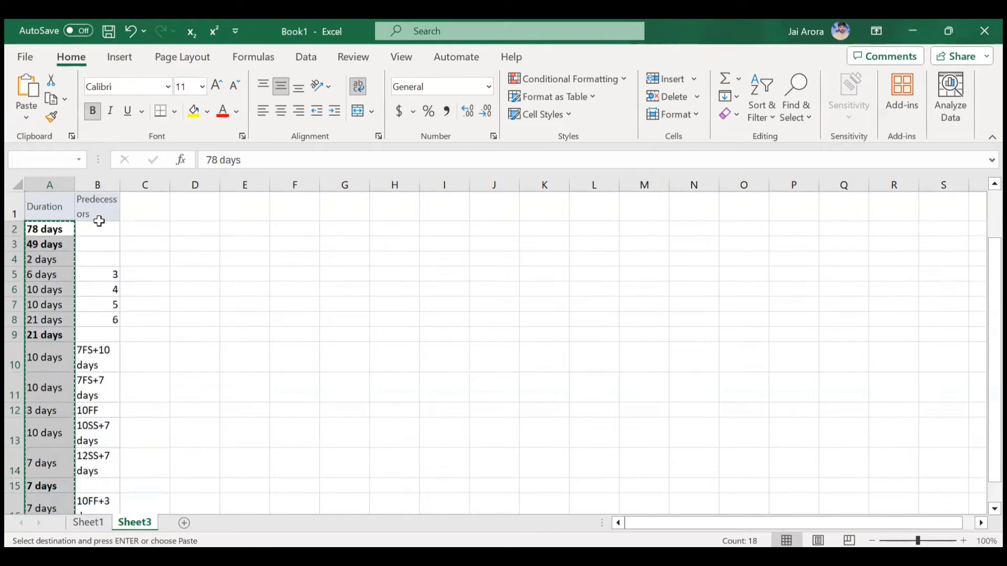
pyautogui.click(99, 225)
pyautogui.hotkey('shift', 'Down')
pyautogui.hotkey('shift', 'Down')
pyautogui.hotkey('shift', 'Down')
pyautogui.hotkey('shift', 'Down')
pyautogui.hotkey('shift', 'Down')
pyautogui.hotkey('shift', 'Down')
pyautogui.hotkey('shift', 'Down')
pyautogui.hotkey('shift', 'Down')
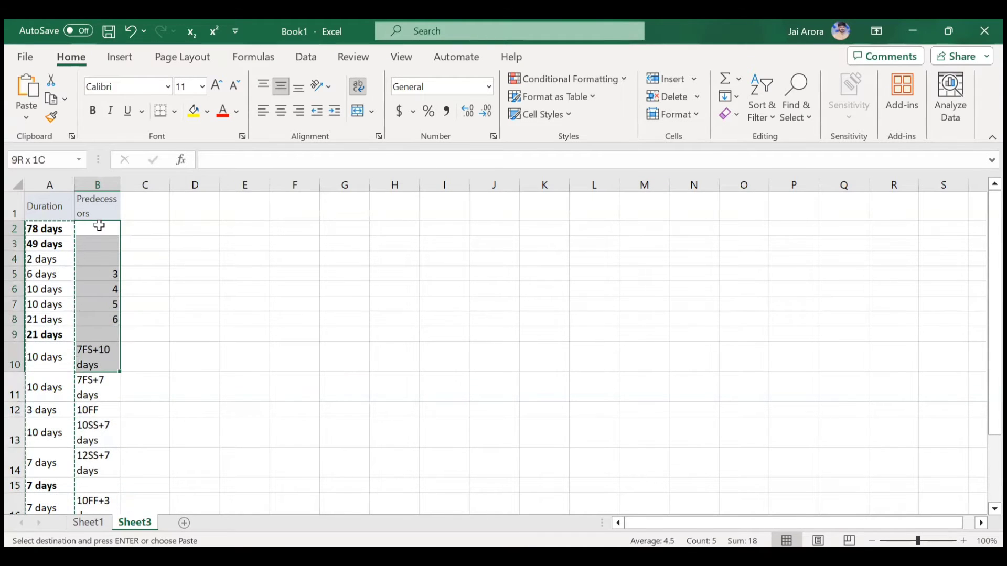
pyautogui.hotkey('shift', 'Down')
pyautogui.hotkey('shift', 'Down')
pyautogui.hotkey('shift', 'Down')
pyautogui.hotkey('shift', 'Down')
pyautogui.hotkey('shift', 'Down')
pyautogui.hotkey('shift', 'Down')
pyautogui.hotkey('shift', 'Down')
pyautogui.hotkey('ctrl', 'shift', 'Down')
pyautogui.hotkey('ctrl', 'shift', 'Up')
pyautogui.hotkey('ctrl', 'v')
# Switch to Project and paste the copied predecessors into the Predecessors column starting at task 1
pyautogui.hotkey('alt', 'Tab')
pyautogui.click(648, 192)
pyautogui.hotkey('ctrl', 'v')
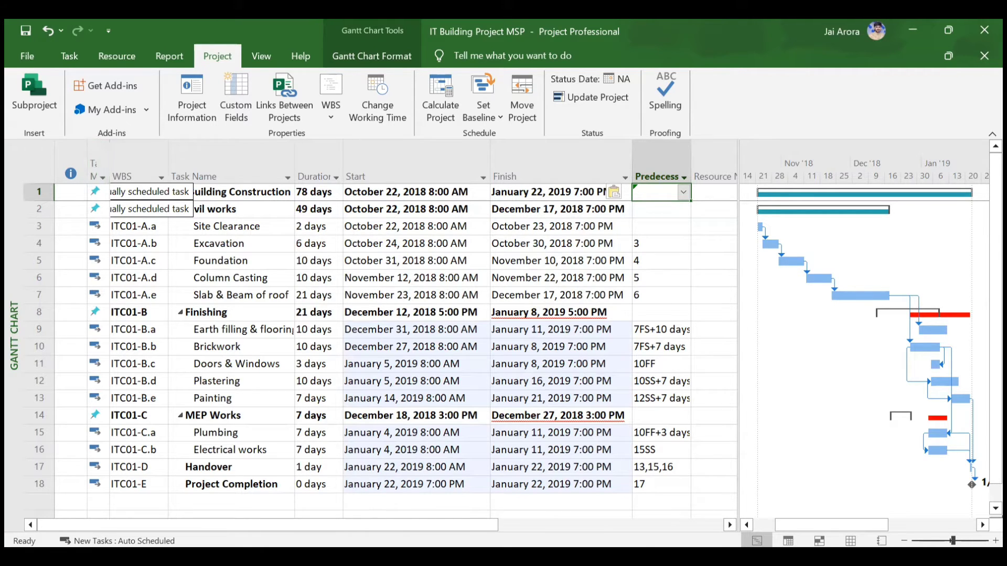
# Change the task mode of the IT Building Construction summary task to Auto Scheduled
pyautogui.click(93, 194)
pyautogui.click(101, 193)
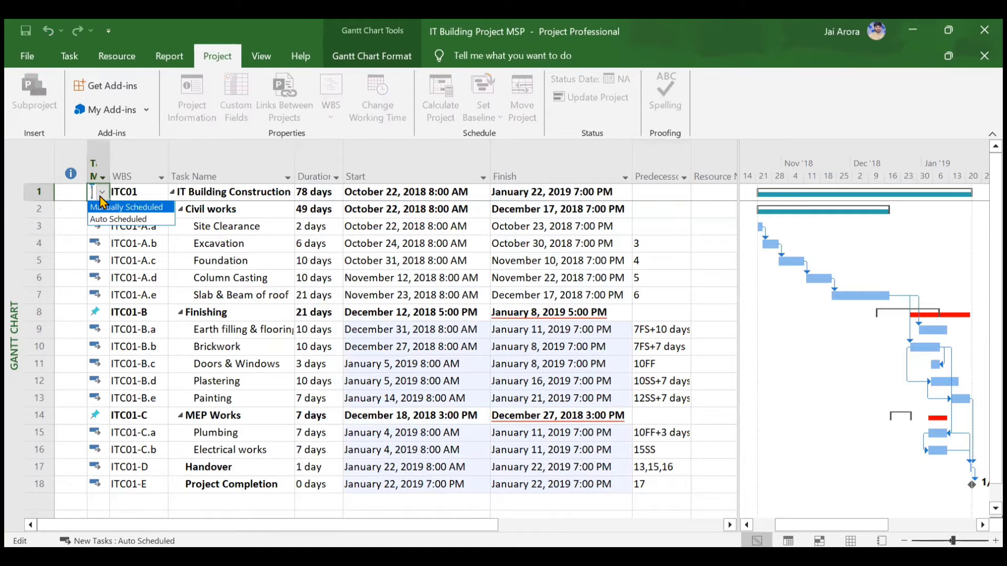
pyautogui.click(105, 221)
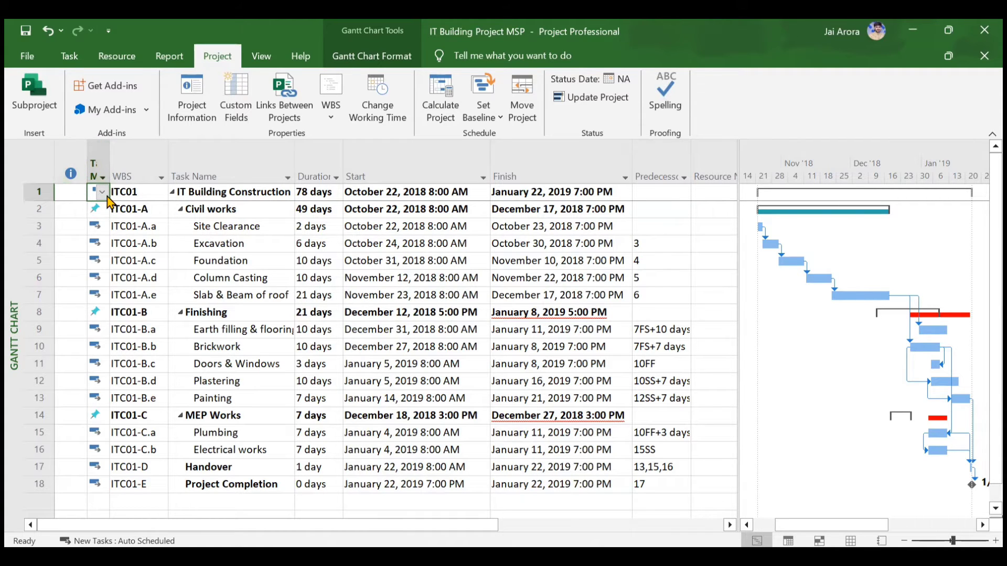
# Widen the Task Mode column and fill task 1's mode down through Project Completion, task 18
pyautogui.doubleClick(109, 164)
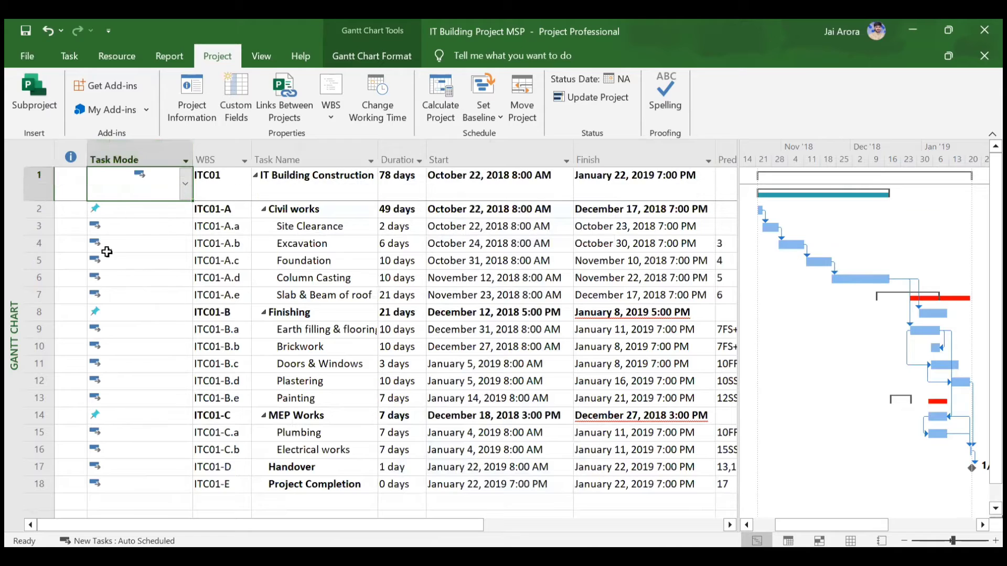
pyautogui.keyDown('shift'); pyautogui.click(138, 483); pyautogui.keyUp('shift')
pyautogui.rightClick(138, 483)
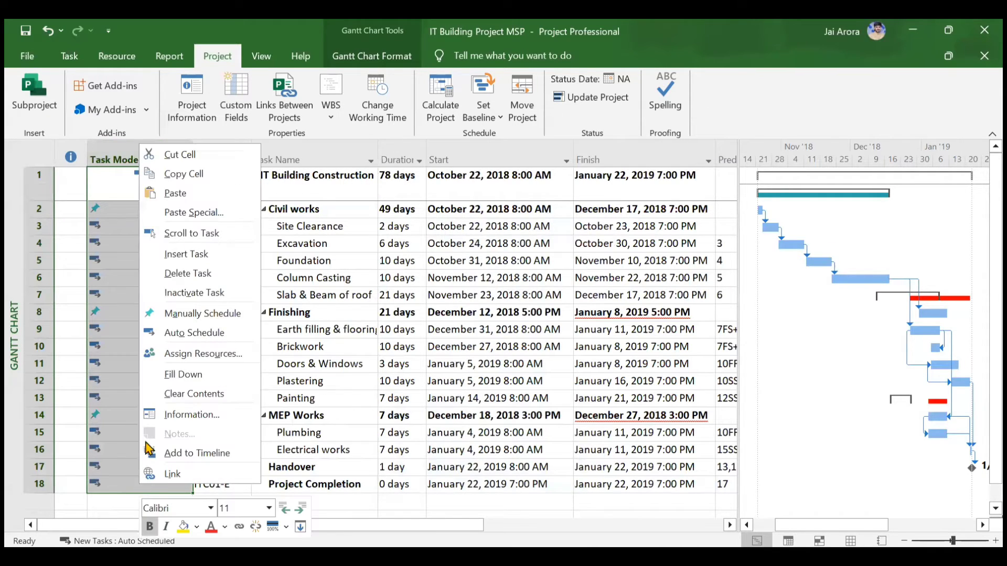
pyautogui.click(186, 380)
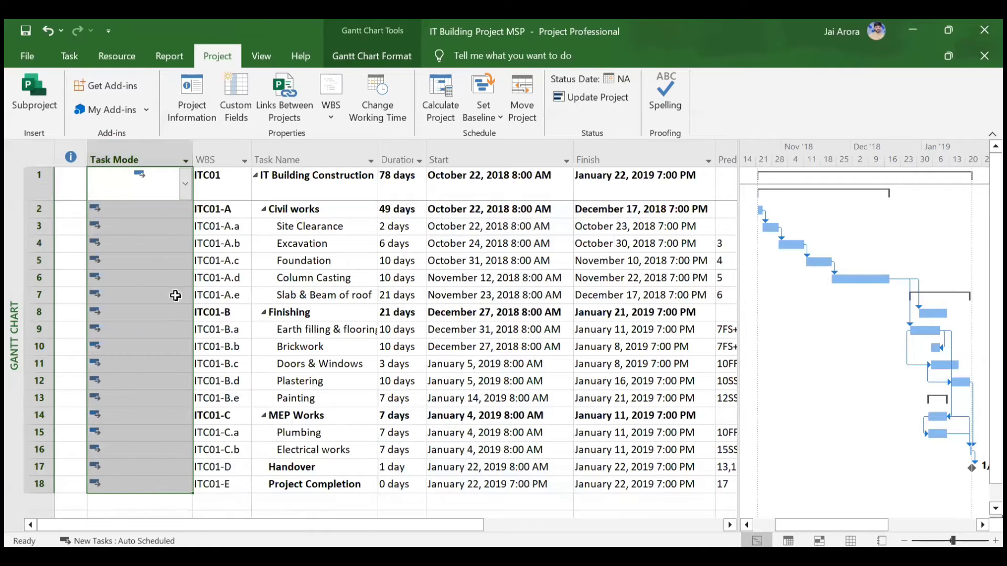
# Fit the Task Mode column to its contents and narrow it further so its heading wraps onto two lines
pyautogui.doubleClick(191, 147)
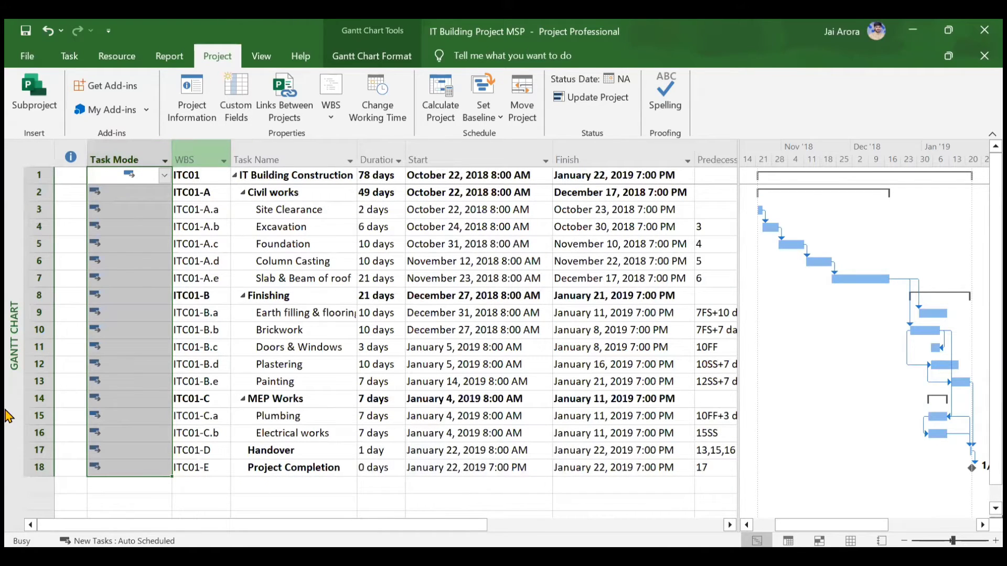
pyautogui.click(139, 242)
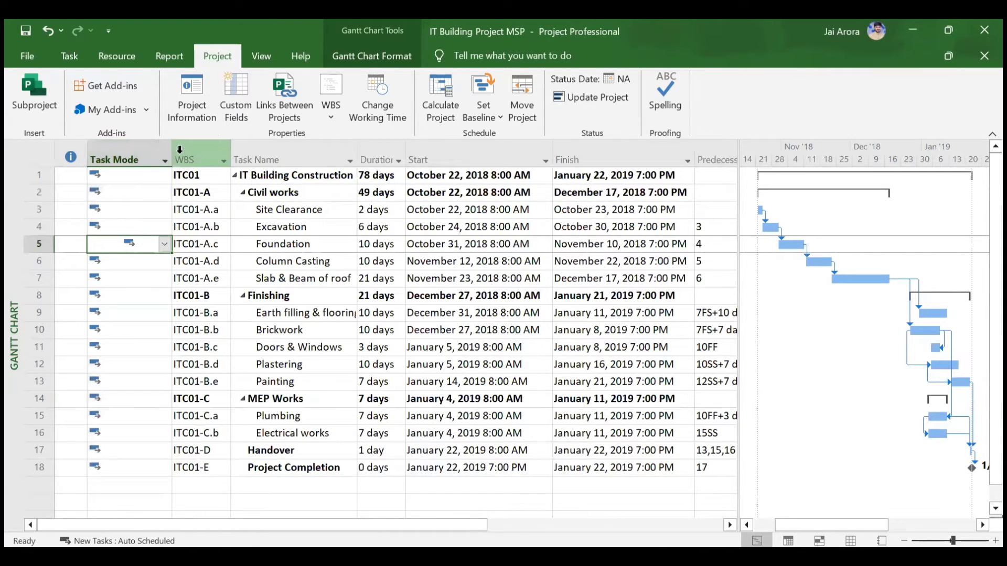
pyautogui.moveTo(172, 149); pyautogui.dragTo(135, 150)
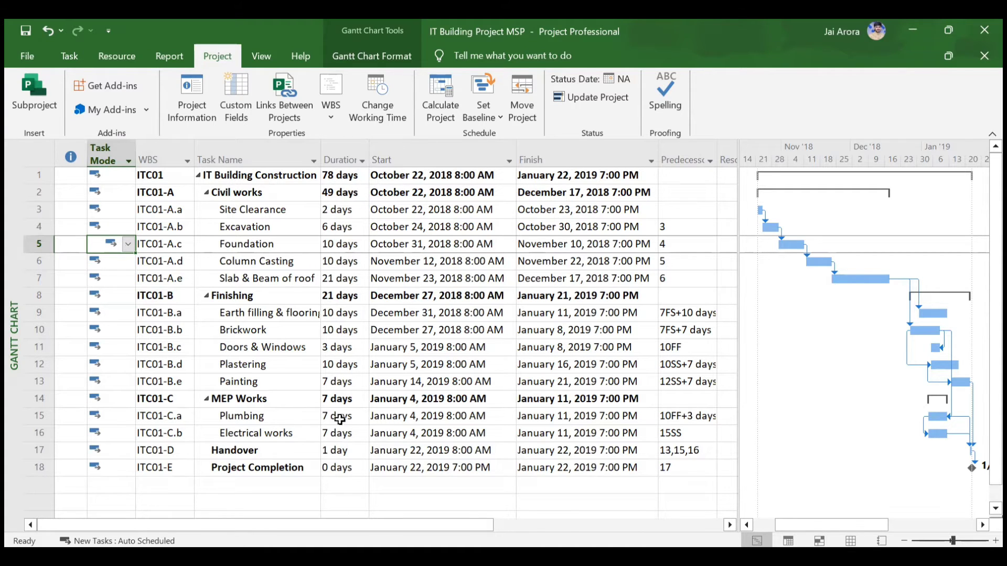
# Add a Task Calendar column after Resource Names in the task table
pyautogui.moveTo(341, 427); pyautogui.dragTo(341, 330)
pyautogui.click(336, 176)
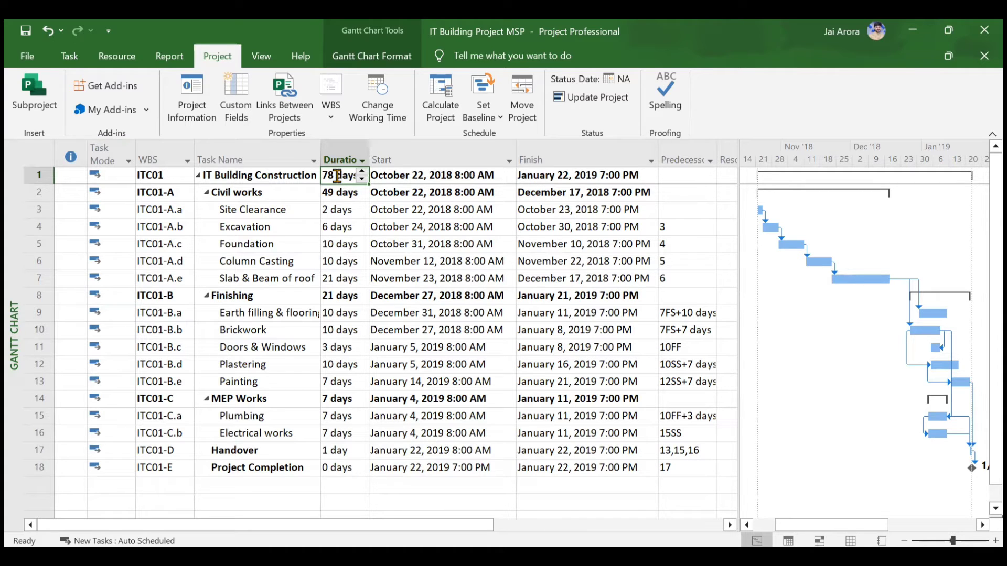
pyautogui.hscroll(3, 496, 253)
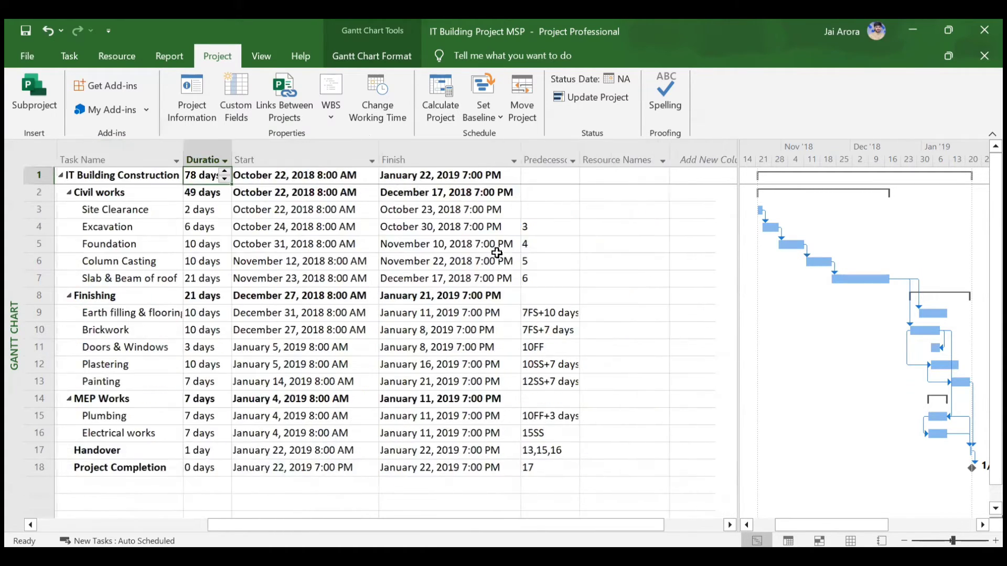
pyautogui.click(698, 153)
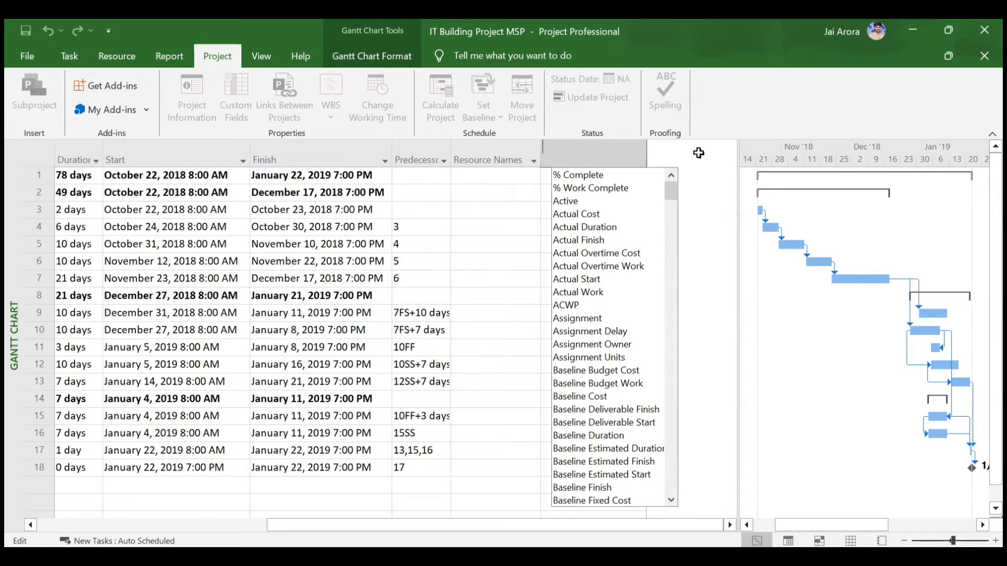
pyautogui.write('calendar')
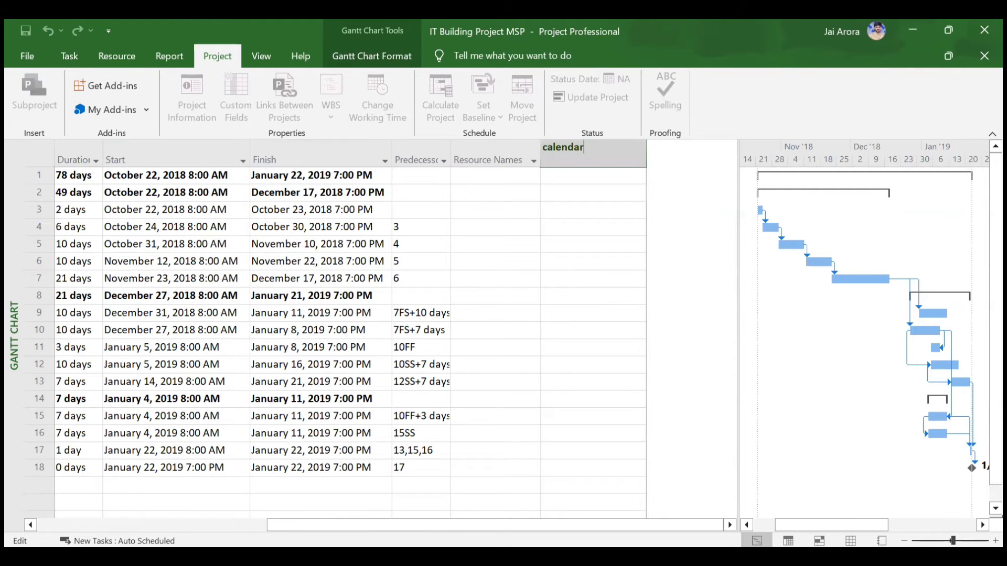
pyautogui.press('Return')
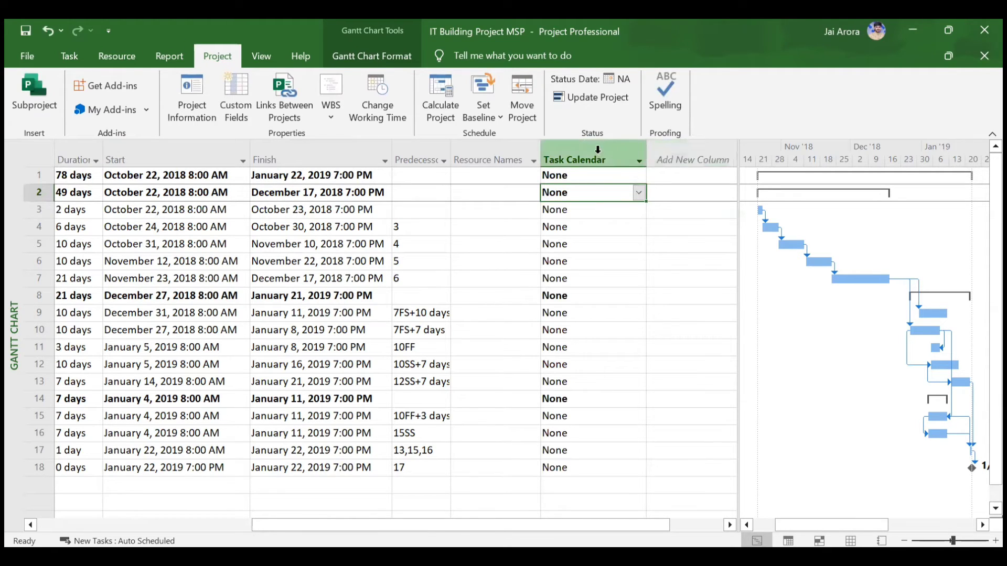
# Assign the Standard task calendar to Site Clearance and check the schedule dates
pyautogui.hscroll(-3, 558, 337)
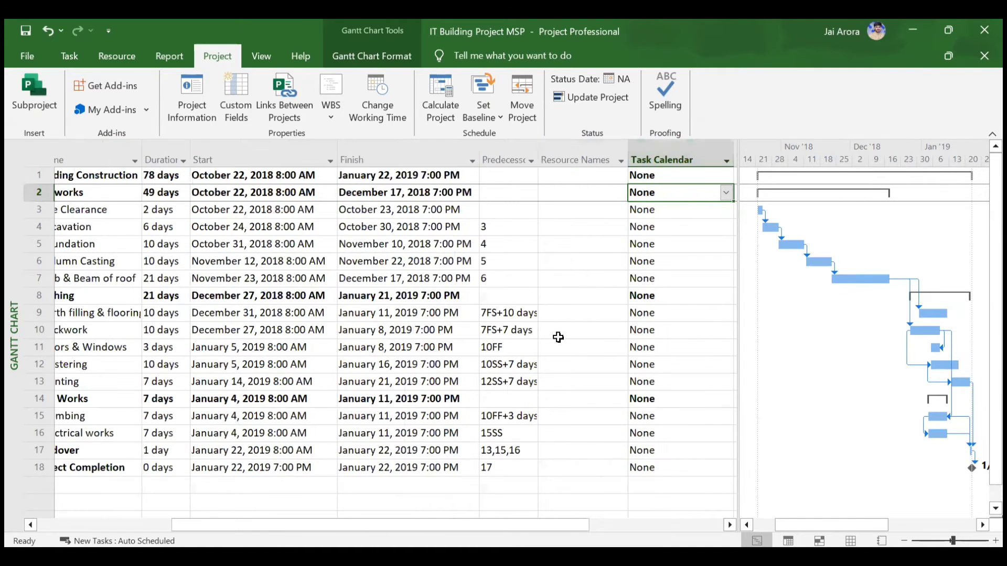
pyautogui.hscroll(-5, 558, 337)
pyautogui.hscroll(5, 558, 338)
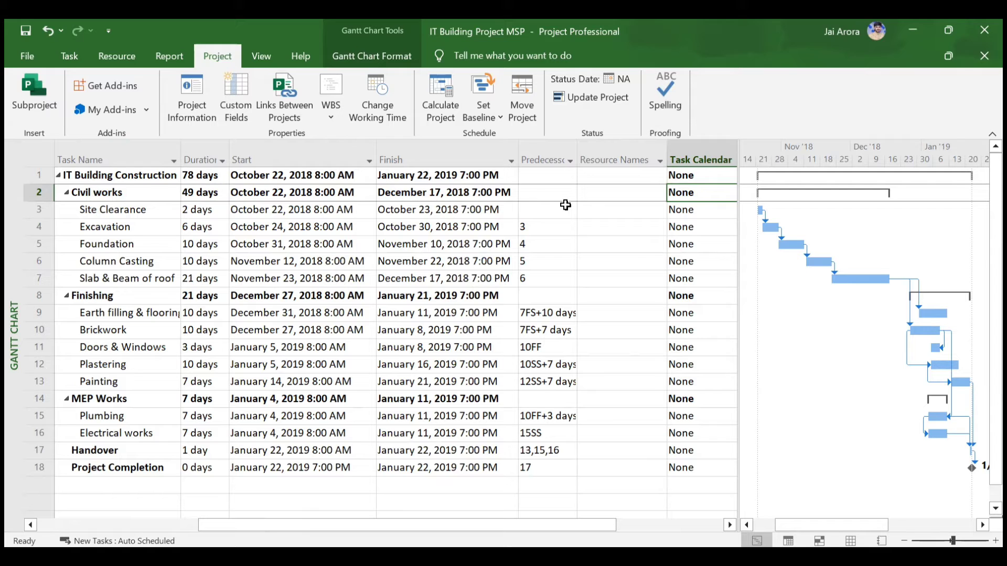
pyautogui.press('F2')
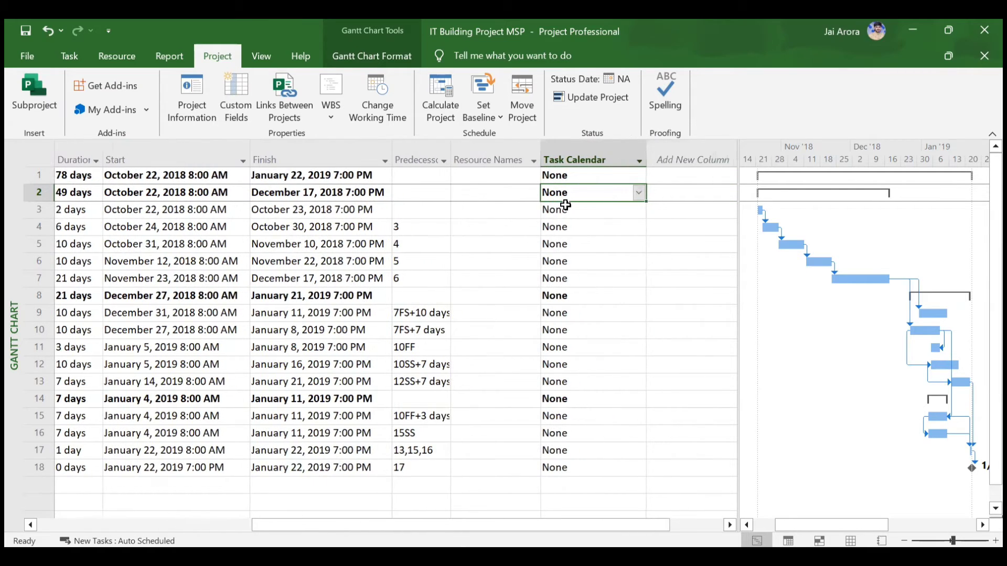
pyautogui.click(600, 212)
pyautogui.click(638, 211)
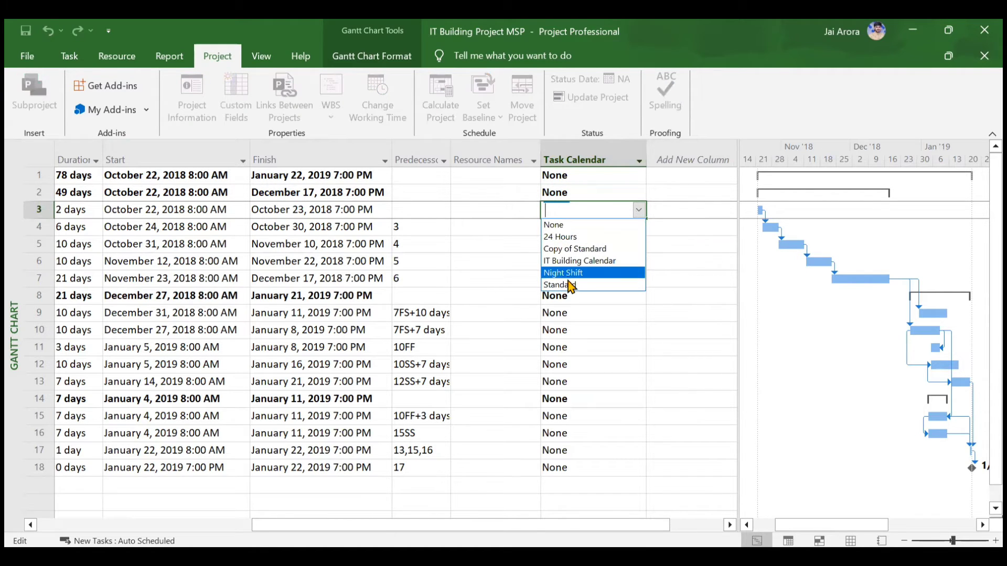
pyautogui.click(570, 285)
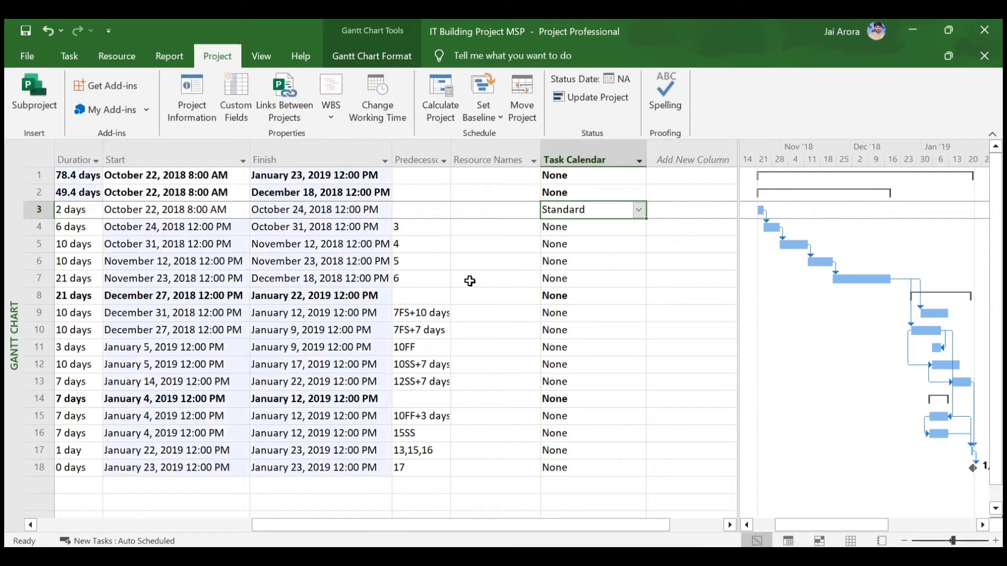
pyautogui.hscroll(-4, 470, 281)
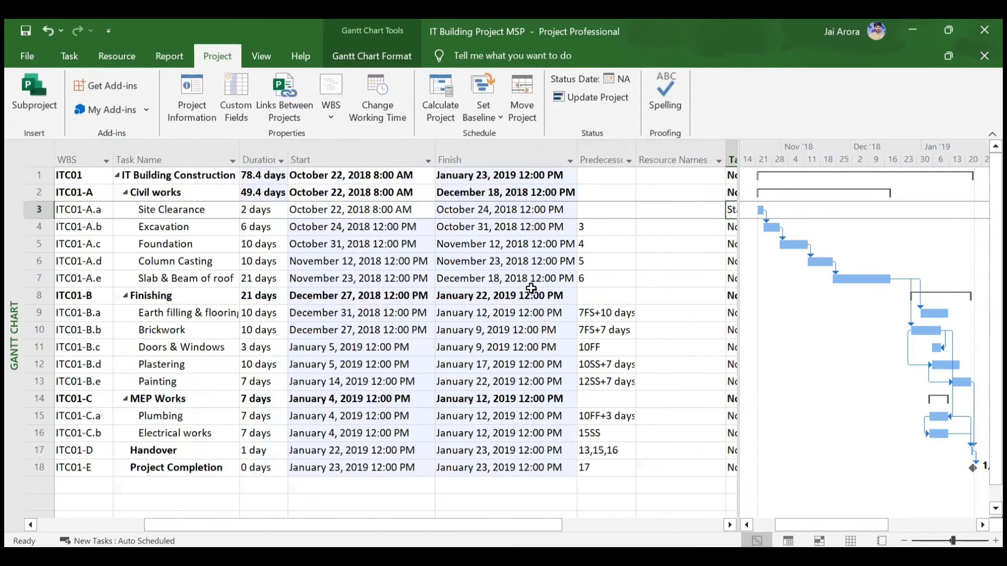
pyautogui.hscroll(1, 629, 262)
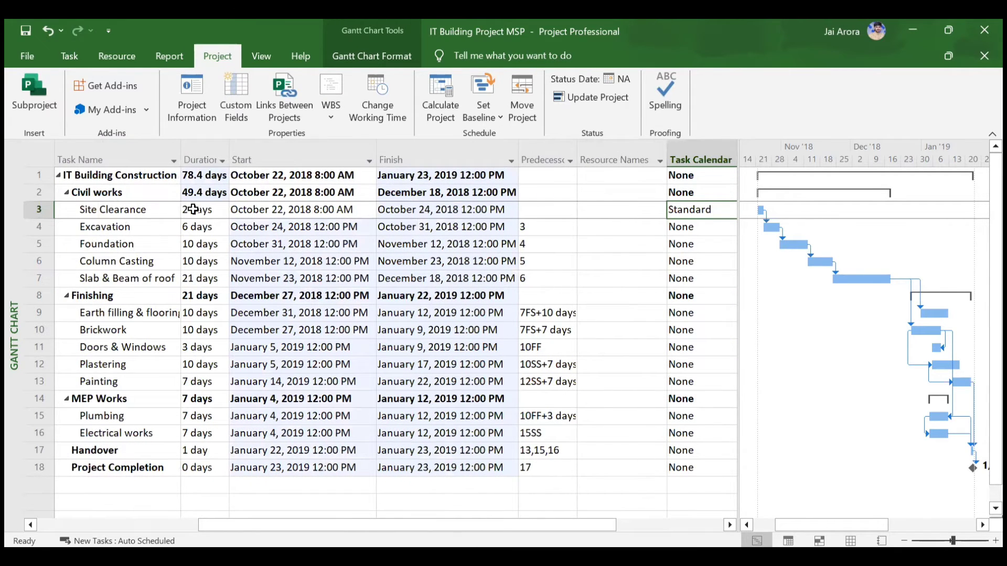
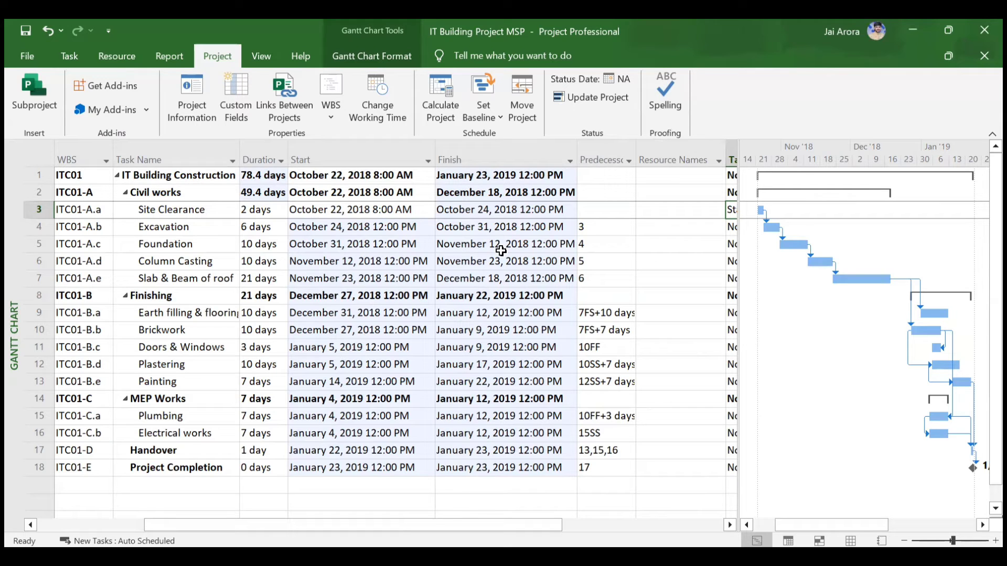
# Switch to Sheet1 of the Excel workbook and enter the label "IT building calendar" in B8
pyautogui.hotkey('alt', 'Tab')
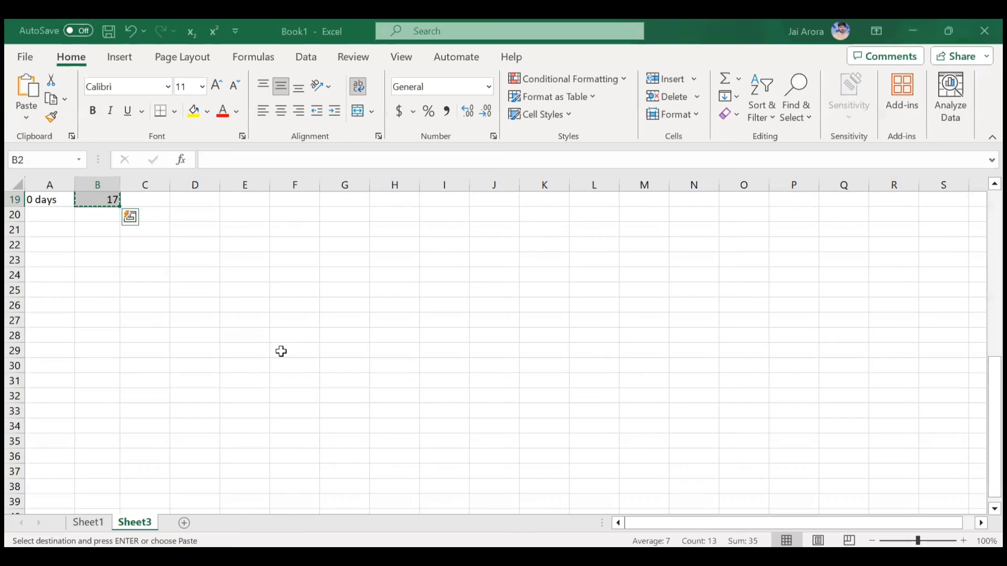
pyautogui.click(87, 522)
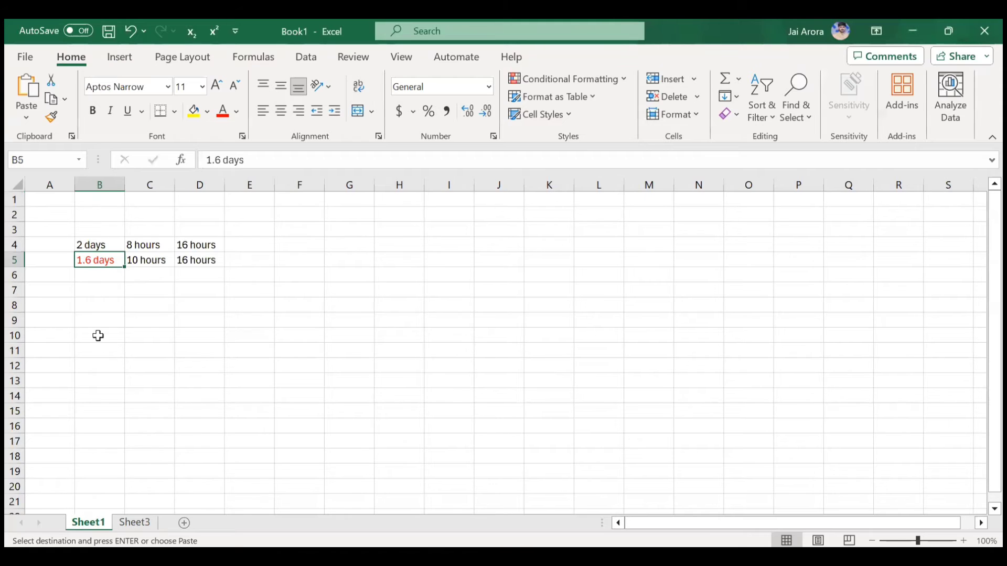
pyautogui.click(97, 304)
pyautogui.write('IT b')
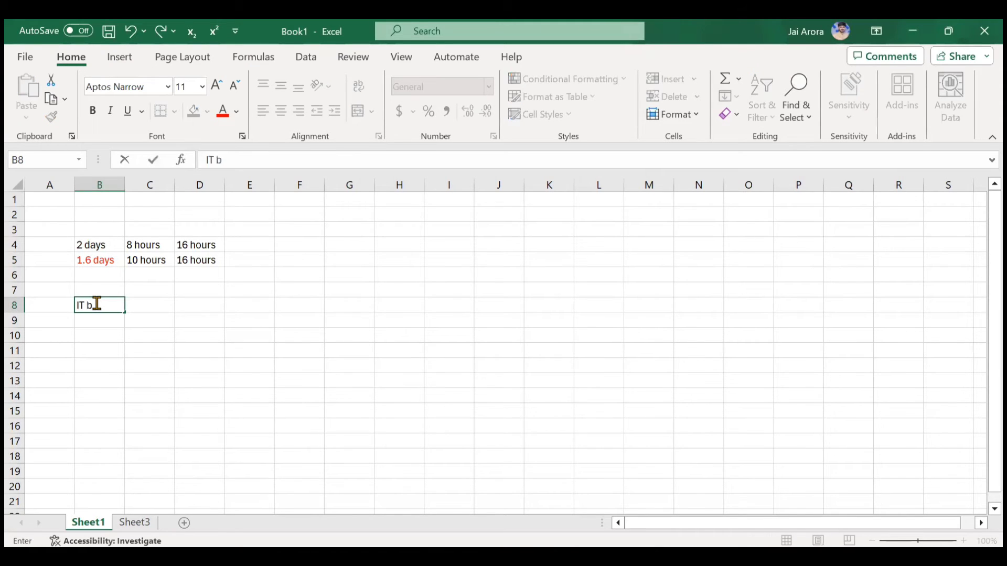
pyautogui.write('uilding ca')
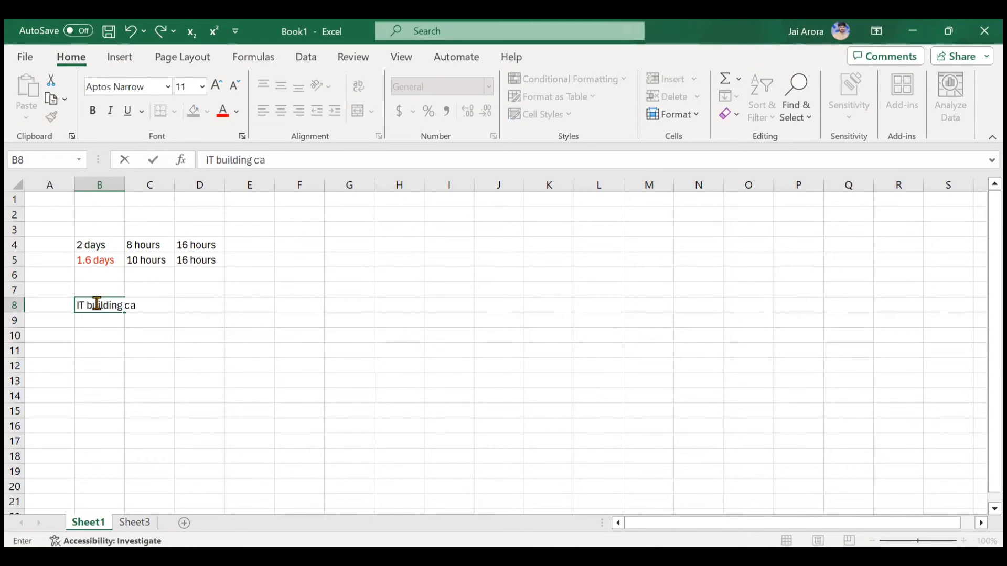
pyautogui.write('lendar')
# Enter 10 hours in E8, 2 days in F8 and 20 hours in G8, and return to B9
pyautogui.press('Tab')
pyautogui.press('Tab')
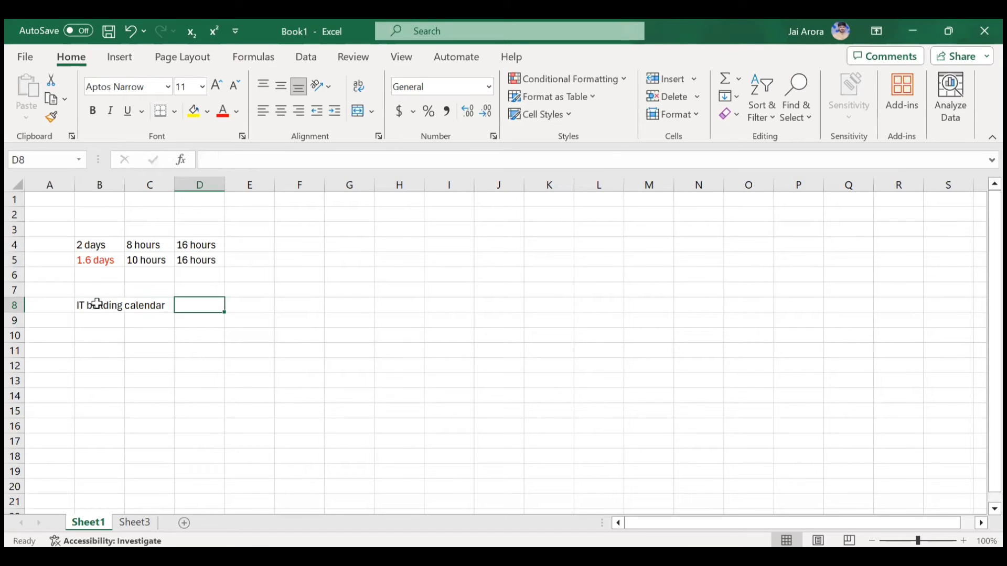
pyautogui.press('Tab')
pyautogui.write('10 h')
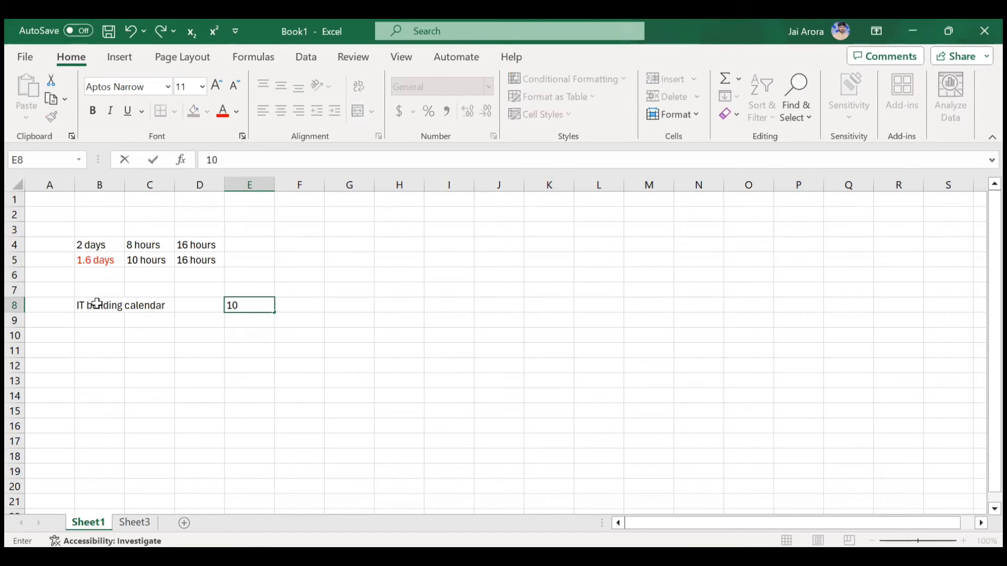
pyautogui.press('Tab')
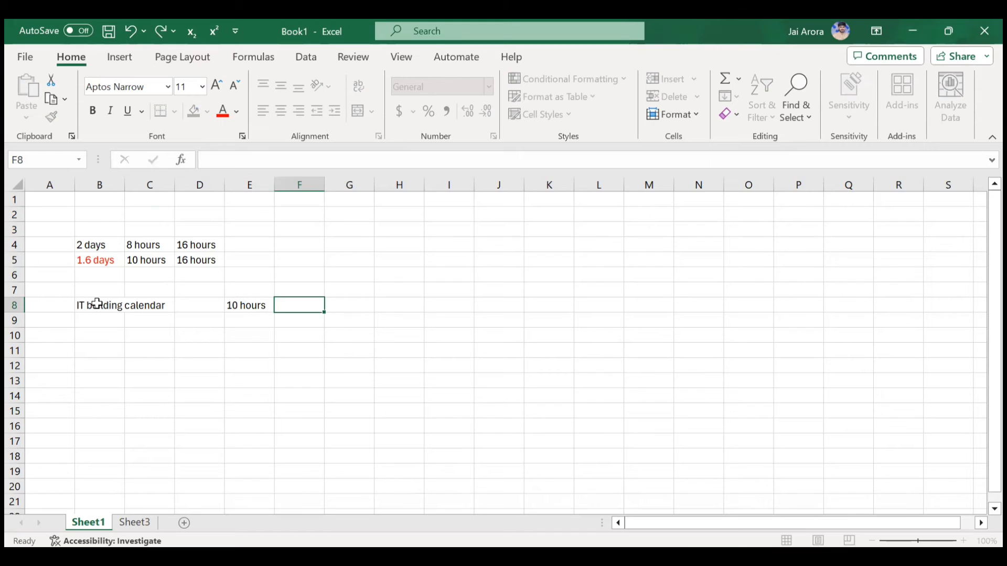
pyautogui.write('2 days')
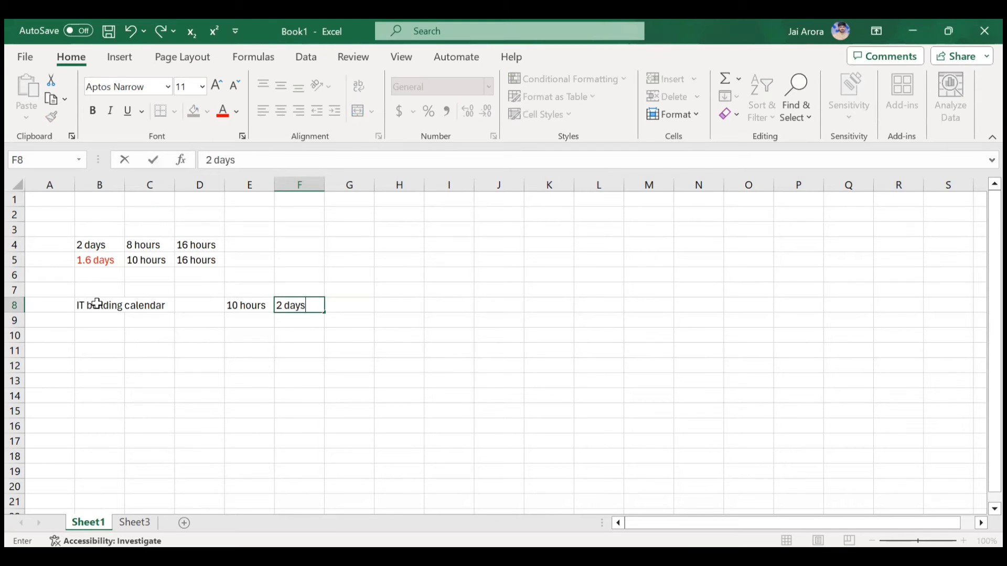
pyautogui.press('Tab')
pyautogui.write('20')
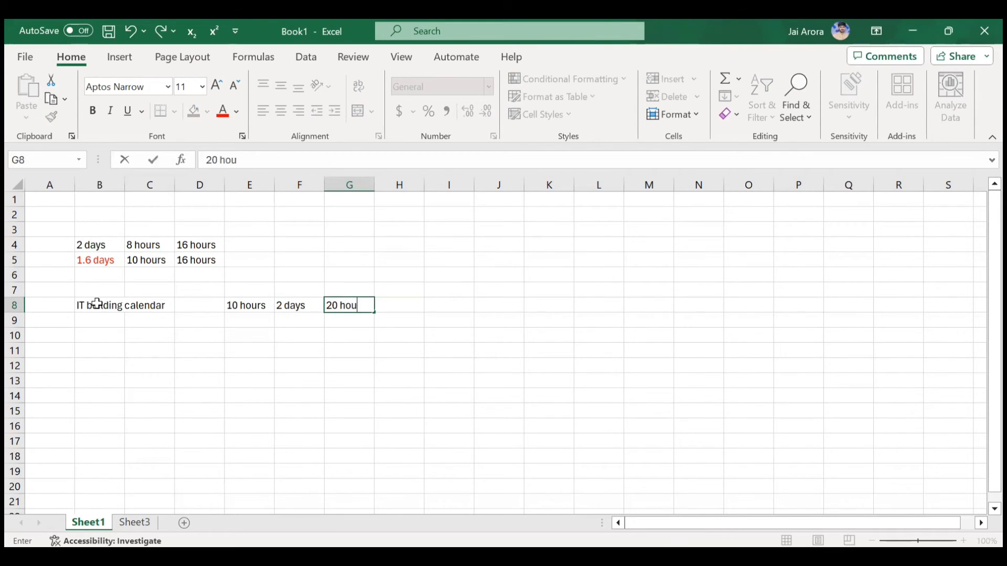
pyautogui.press('Down')
pyautogui.press('Left')
pyautogui.press('Left')
pyautogui.press('Left')
pyautogui.press('Left')
pyautogui.press('Left')
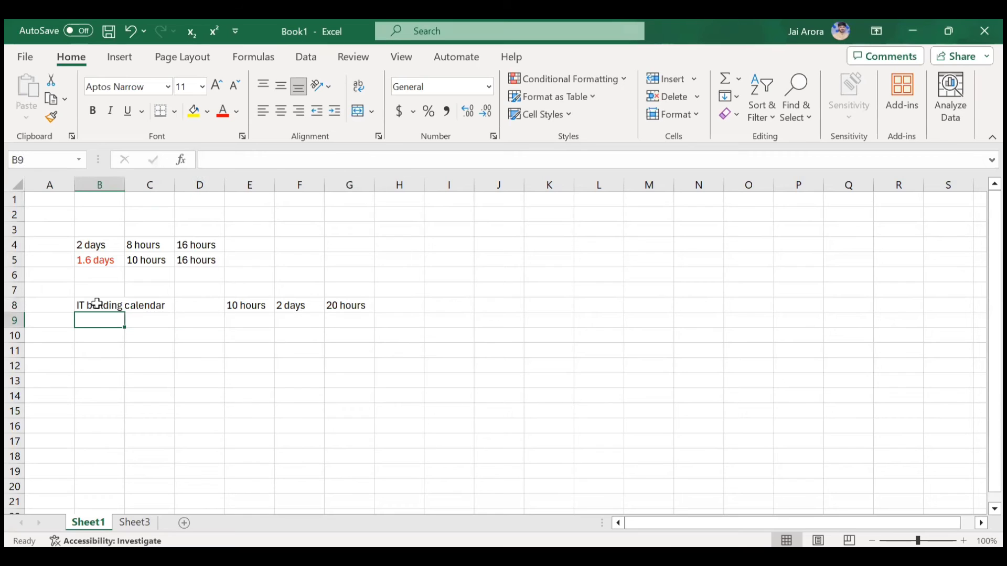
# Enter the label "Site clearance" in B9 and 8 hours in E9
pyautogui.write('Site cl')
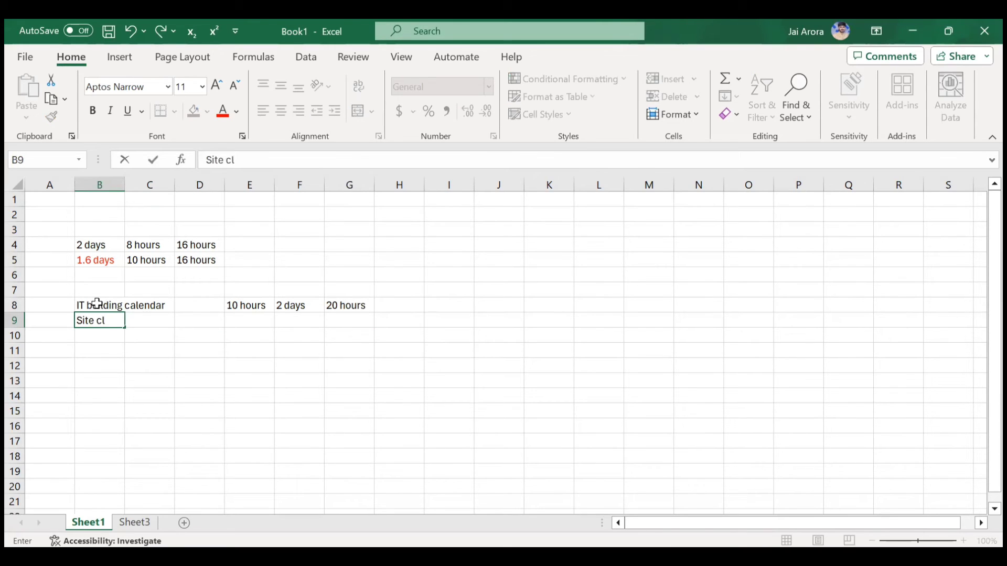
pyautogui.write('earance')
pyautogui.press('Tab')
pyautogui.press('Tab')
pyautogui.press('Tab')
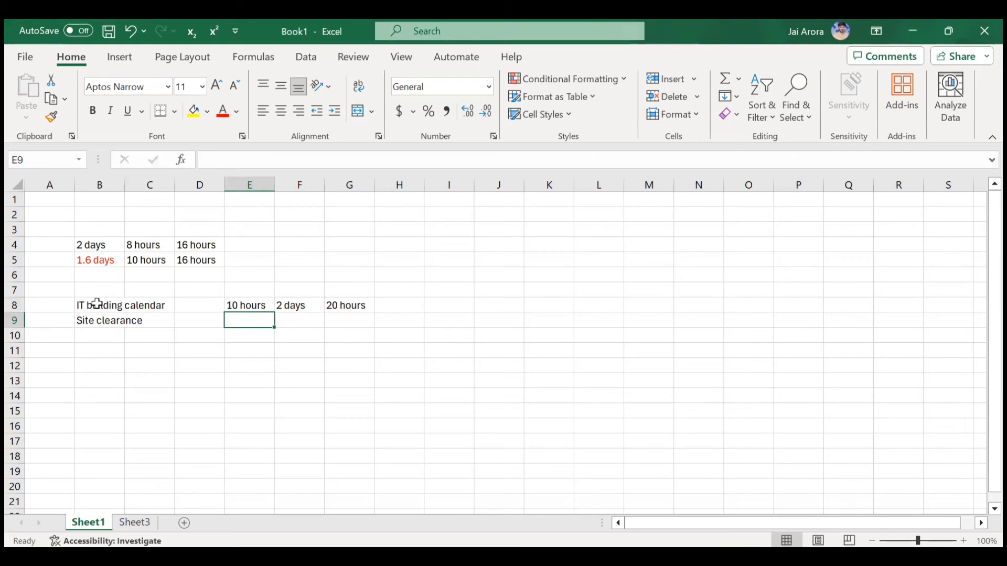
pyautogui.write('8 hour')
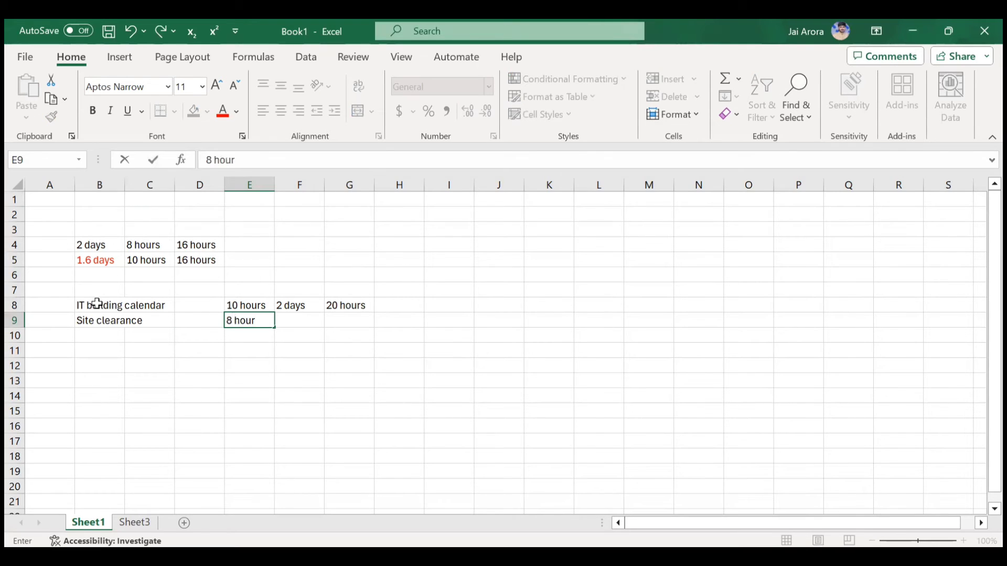
pyautogui.write('s')
pyautogui.press('Tab')
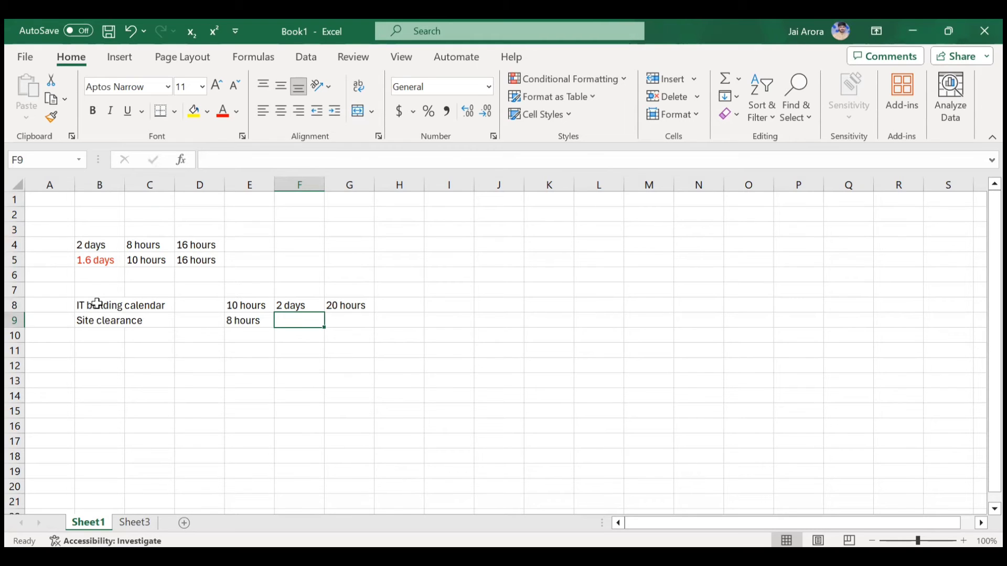
pyautogui.press('Left')
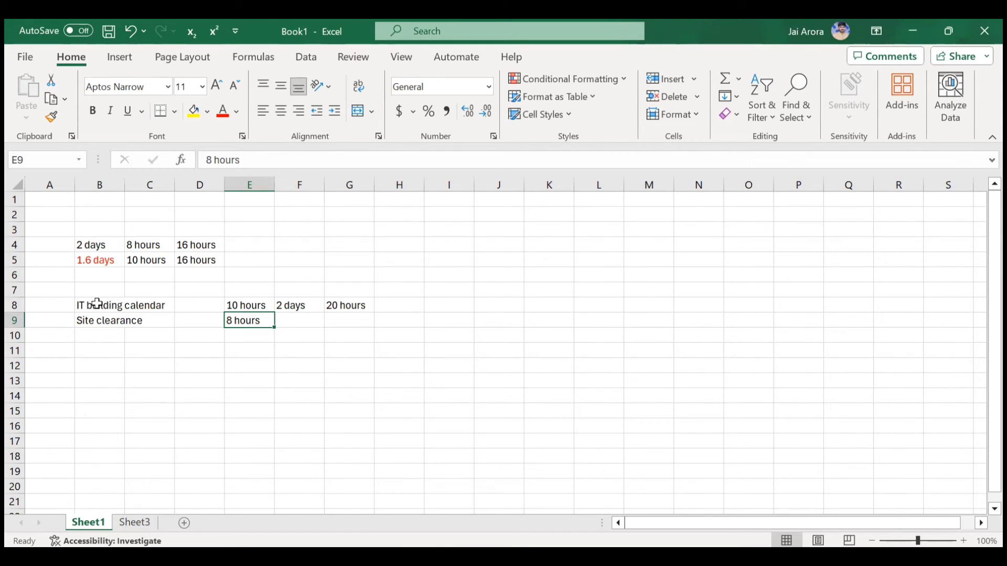
# Enter 8 in G9, 8 in G10 and the time range "8 am - 12 p.m." in G11
pyautogui.press('Right')
pyautogui.press('Right')
pyautogui.press('Up')
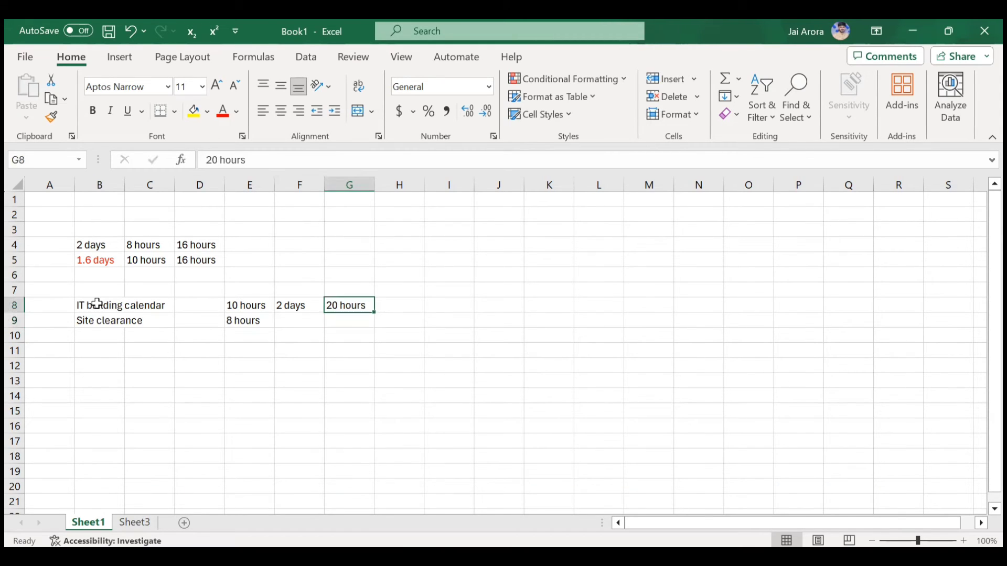
pyautogui.press('Down')
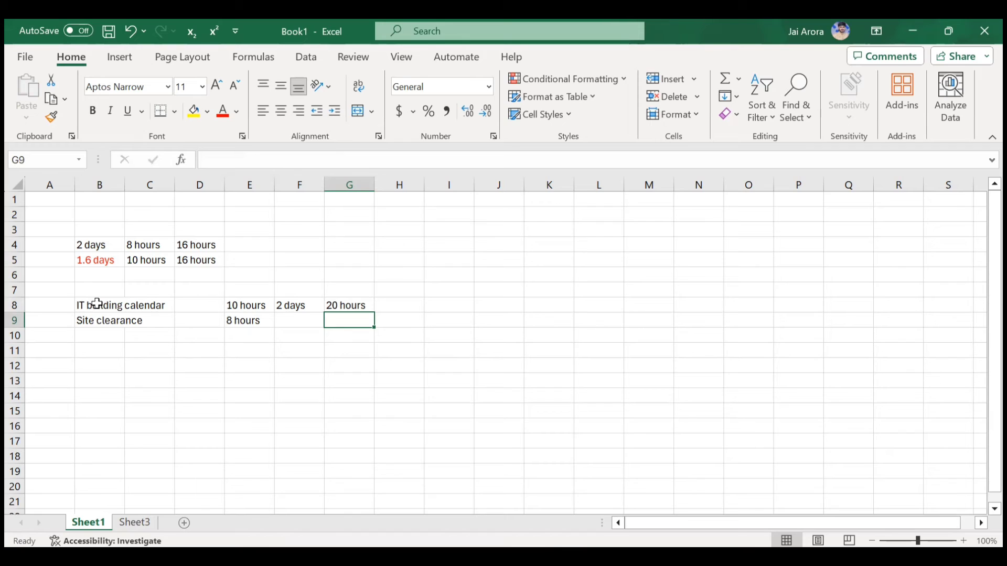
pyautogui.write('8')
pyautogui.press('Return')
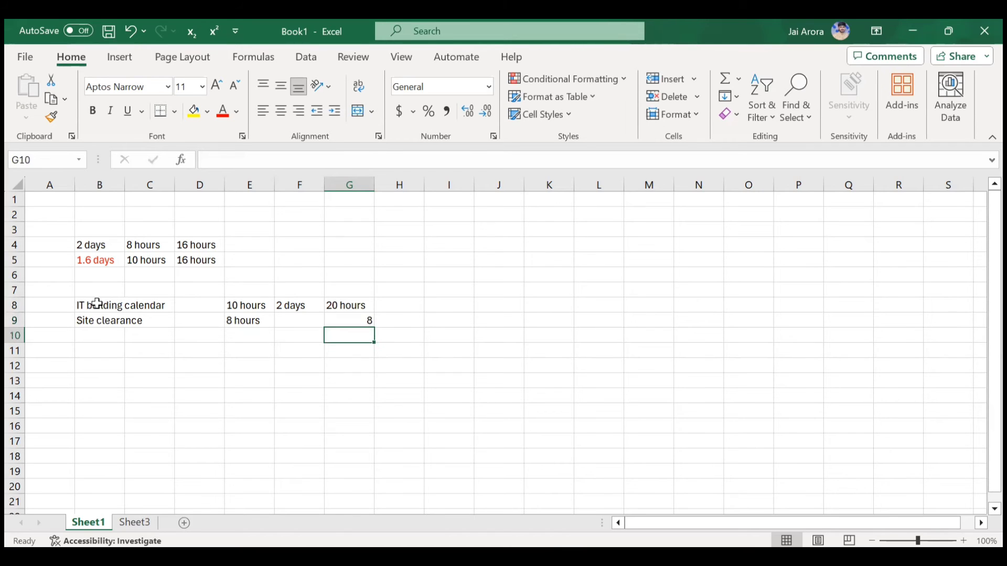
pyautogui.write('8')
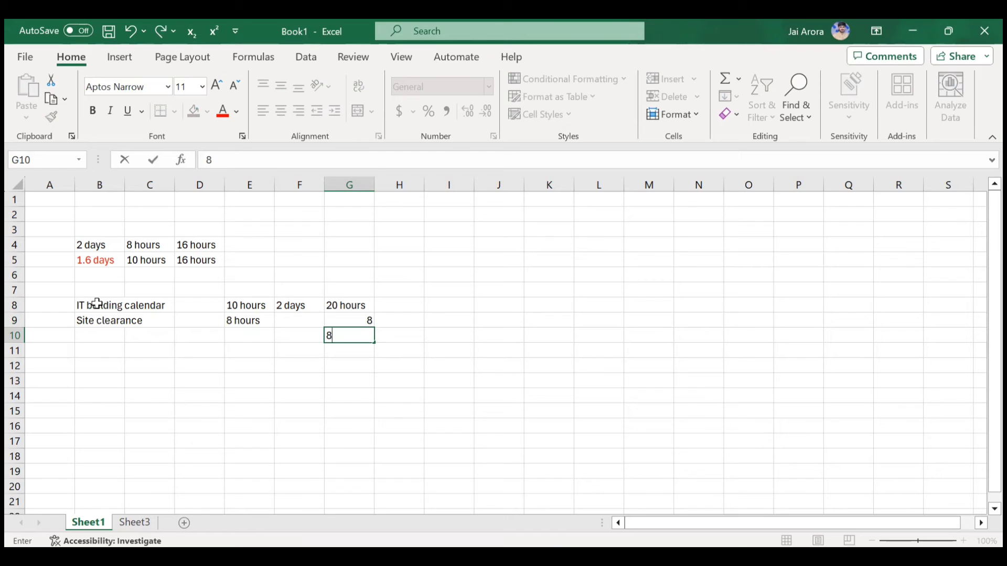
pyautogui.press('Return')
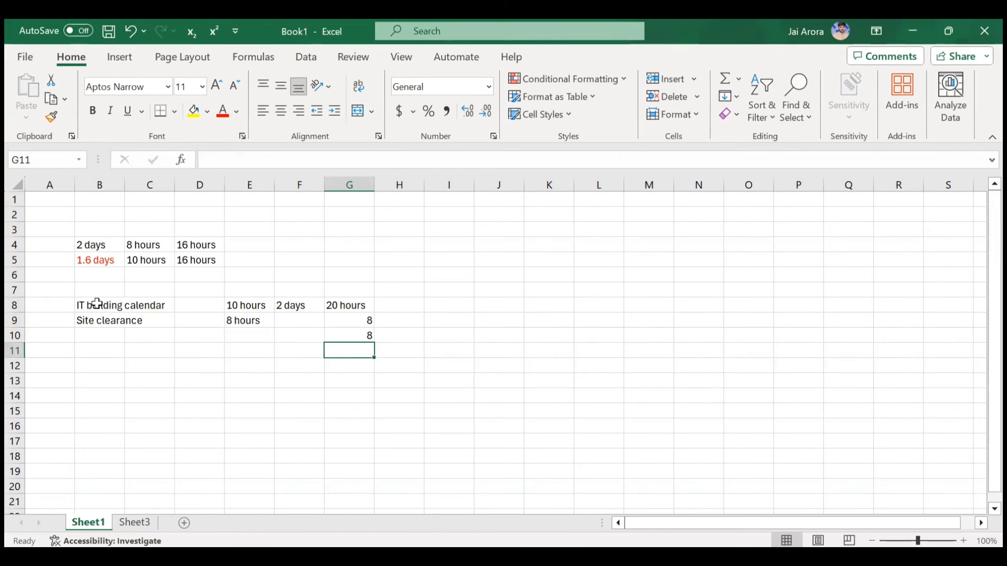
pyautogui.write('8 am - 12 p.m')
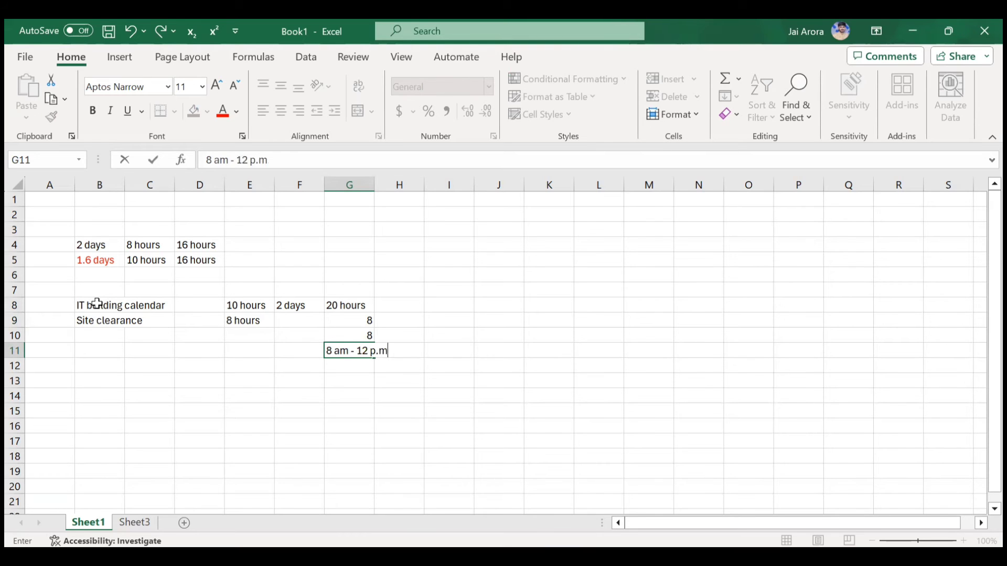
pyautogui.write('.')
pyautogui.press('Return')
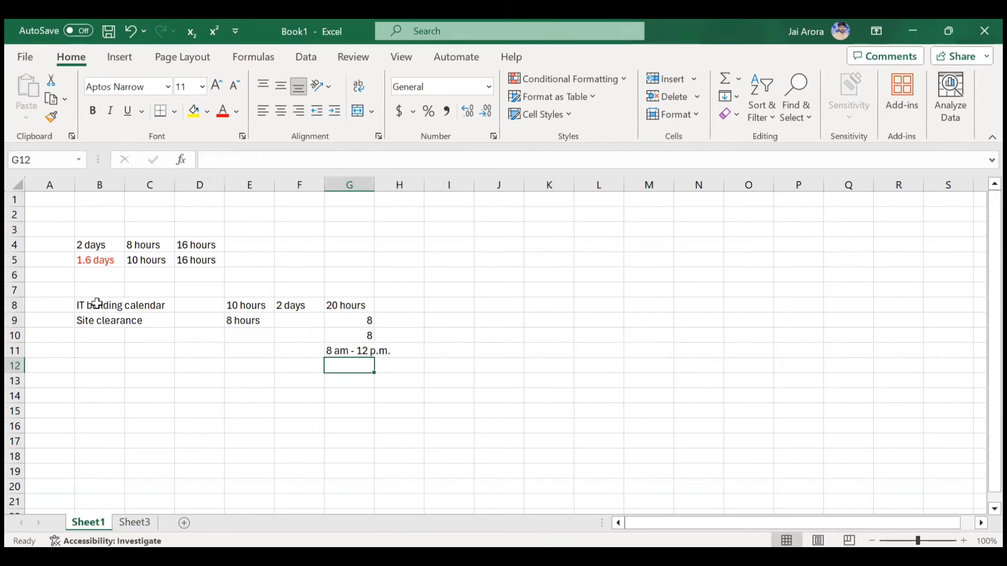
# Switch back to Microsoft Project and set Site Clearance's task calendar to None
pyautogui.hotkey('alt', 'Tab')
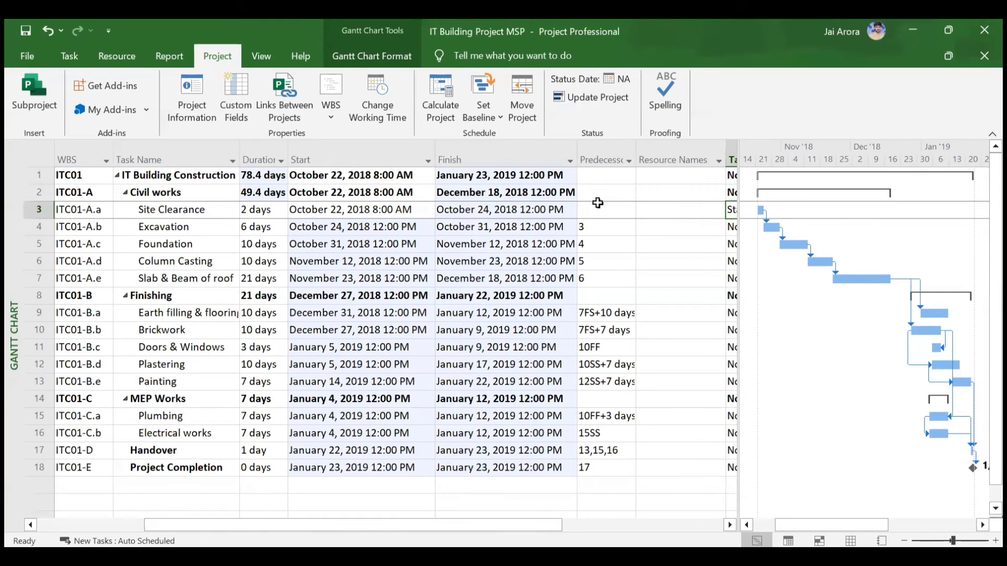
pyautogui.hscroll(2, 532, 266)
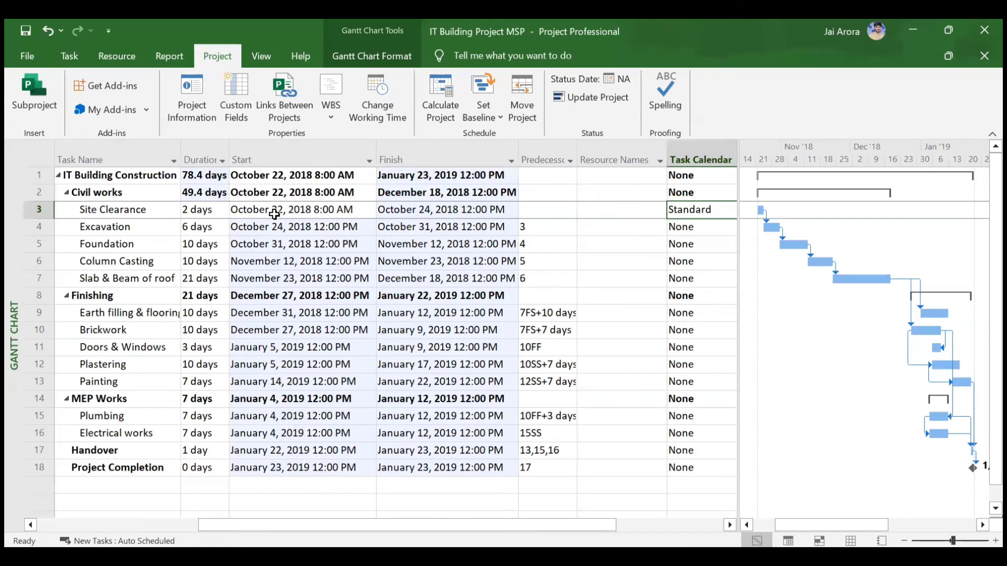
pyautogui.hscroll(3, 414, 285)
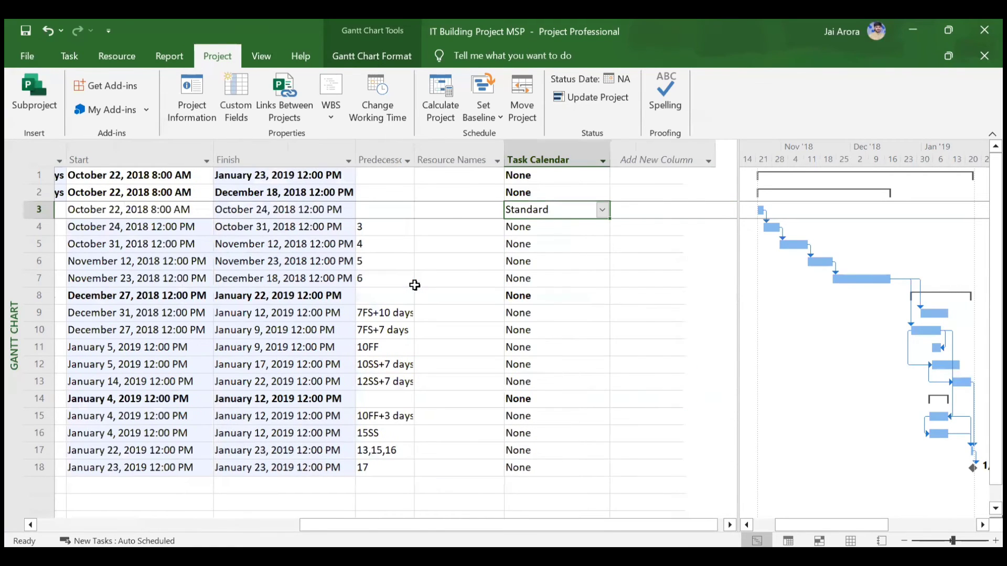
pyautogui.click(590, 210)
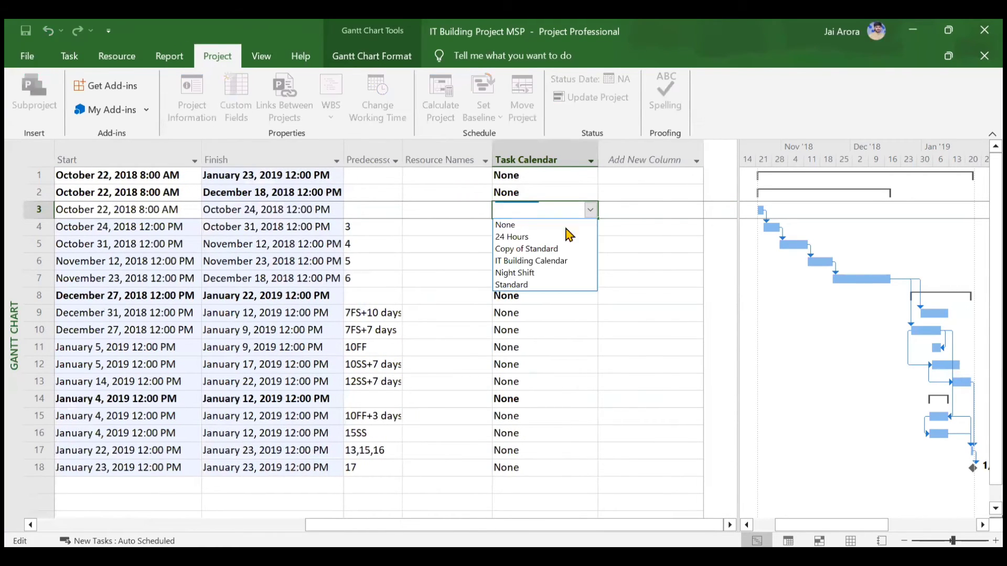
pyautogui.click(546, 226)
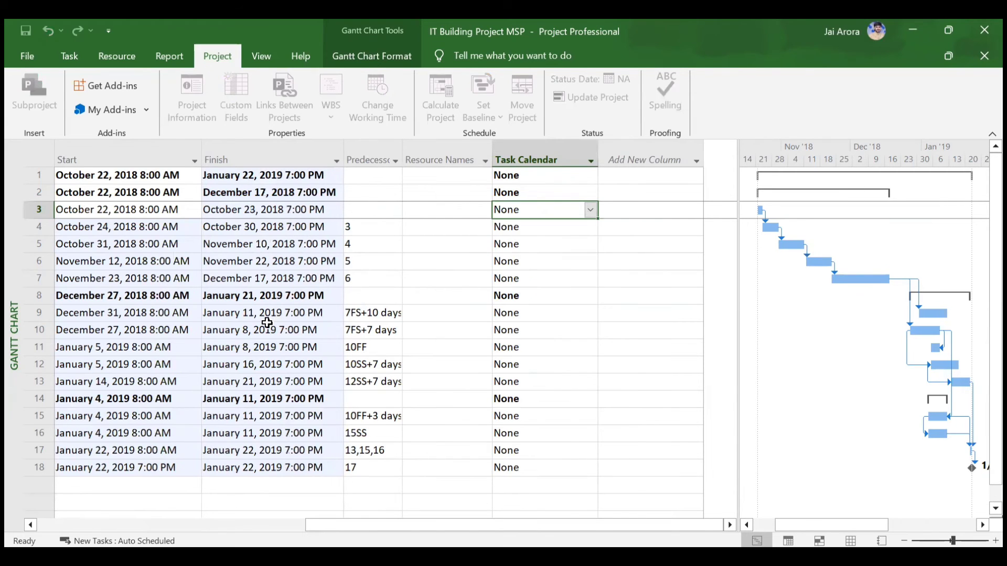
pyautogui.hscroll(-5, 266, 322)
pyautogui.click(268, 323)
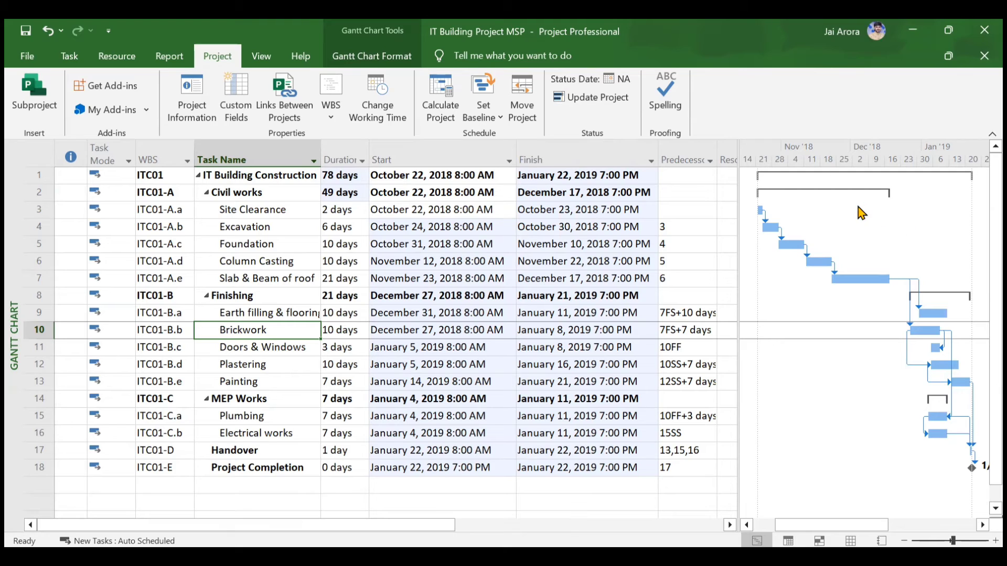
# Open the Gantt chart's Timescale settings and show three tiers (Top, Middle, Bottom)
pyautogui.rightClick(817, 163)
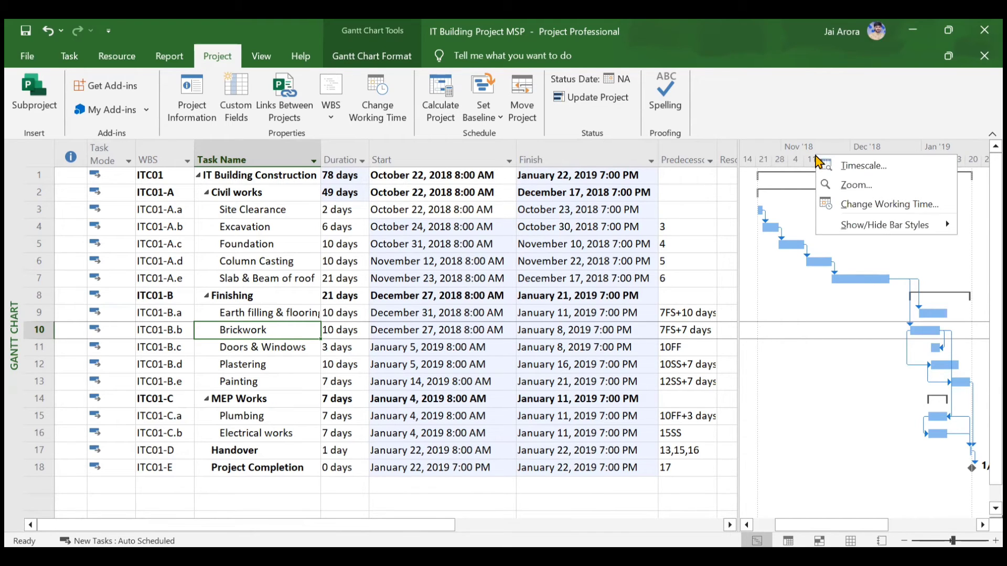
pyautogui.click(851, 172)
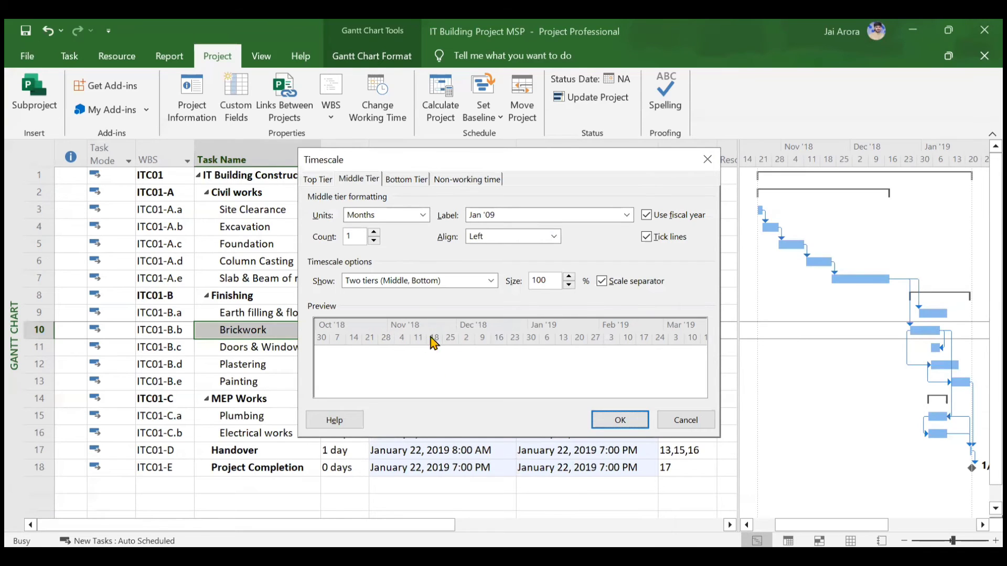
pyautogui.click(398, 281)
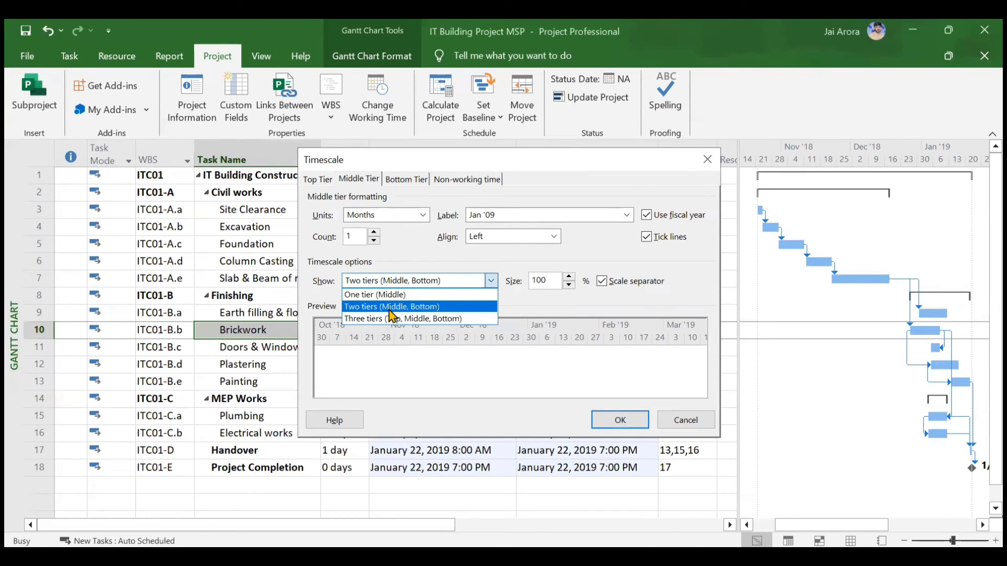
pyautogui.click(398, 319)
# Try to set the timescale's middle tier units to Quarters
pyautogui.click(392, 216)
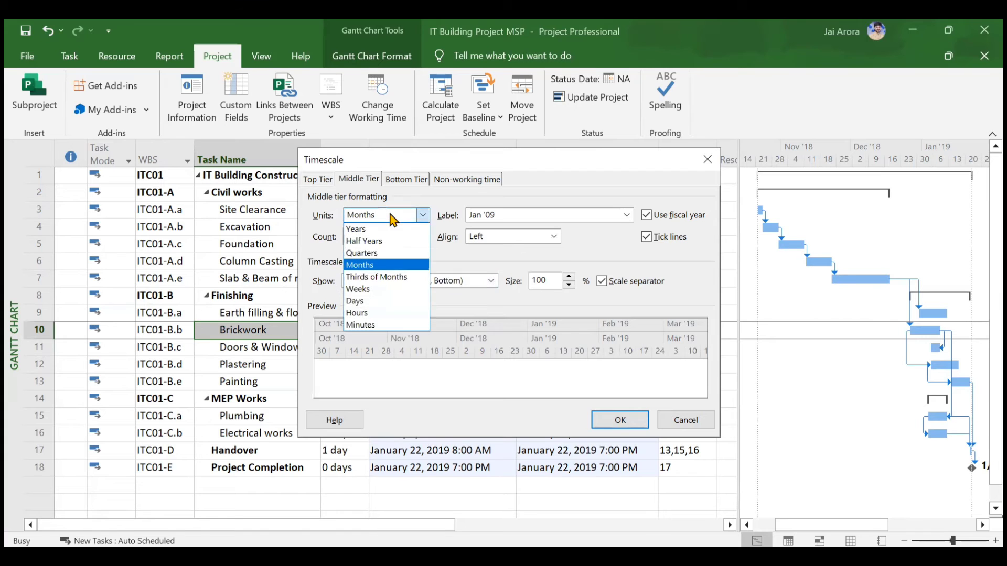
pyautogui.click(390, 253)
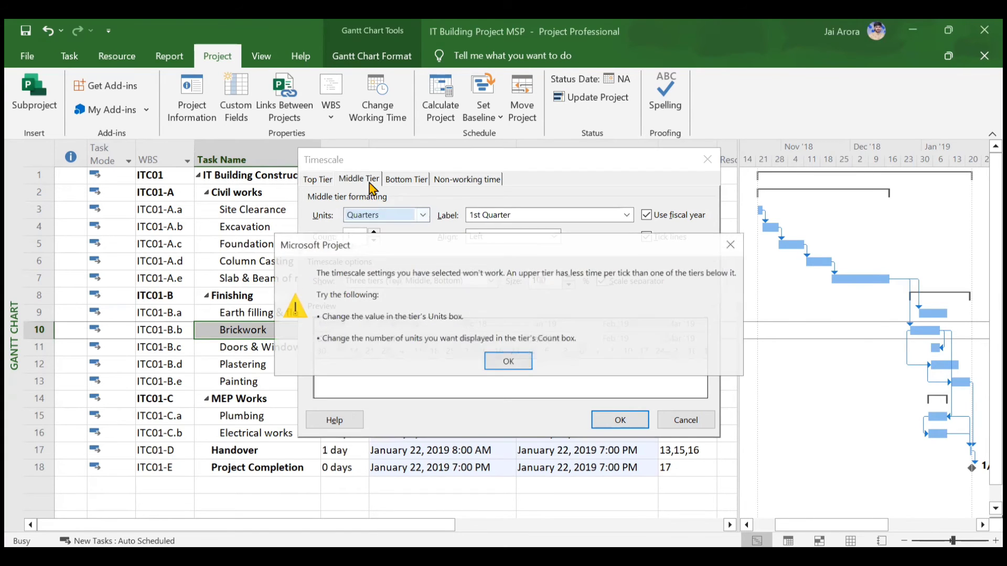
pyautogui.click(508, 362)
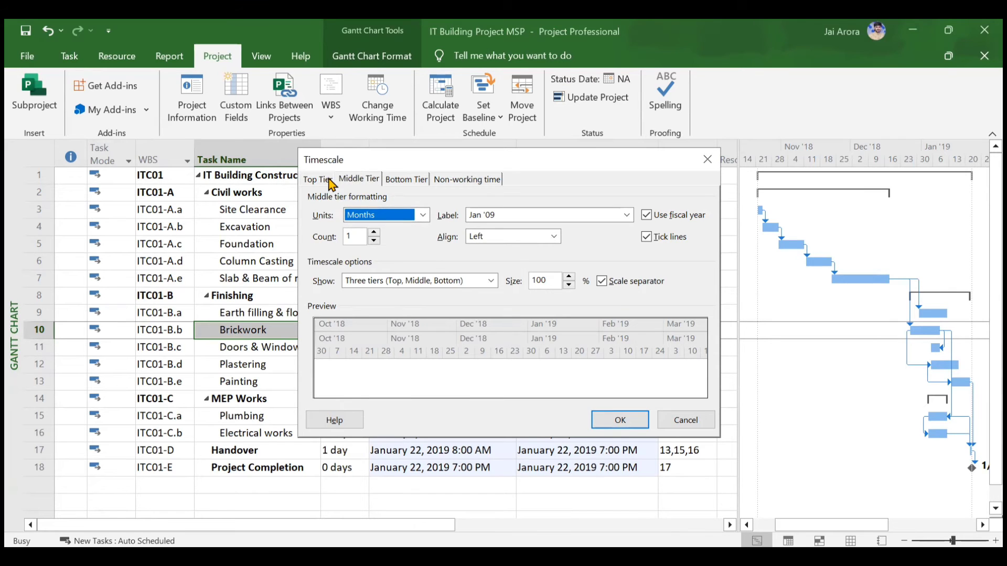
# Set the timescale's top tier units to Quarters and its middle tier units to Weeks
pyautogui.click(321, 179)
pyautogui.click(422, 216)
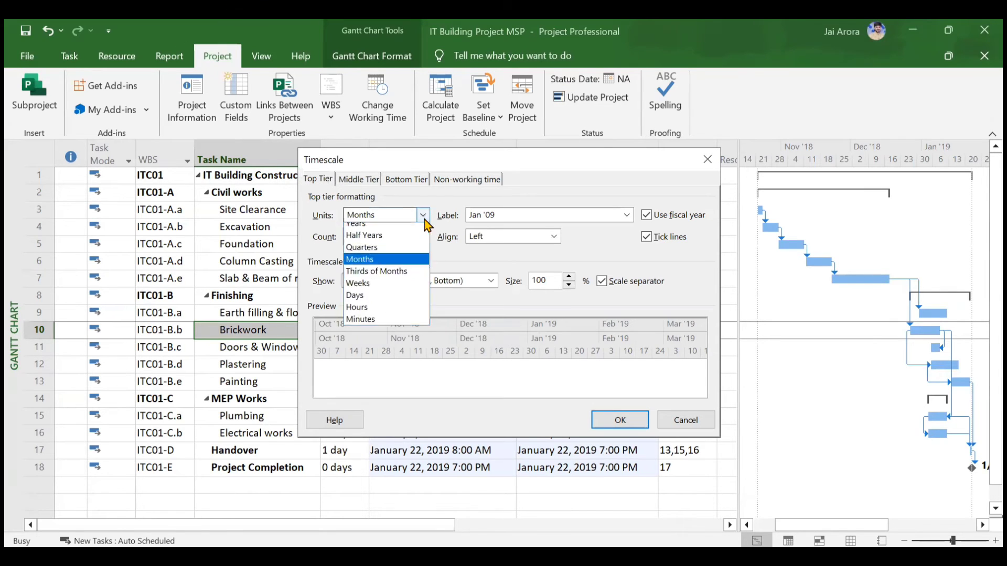
pyautogui.click(377, 247)
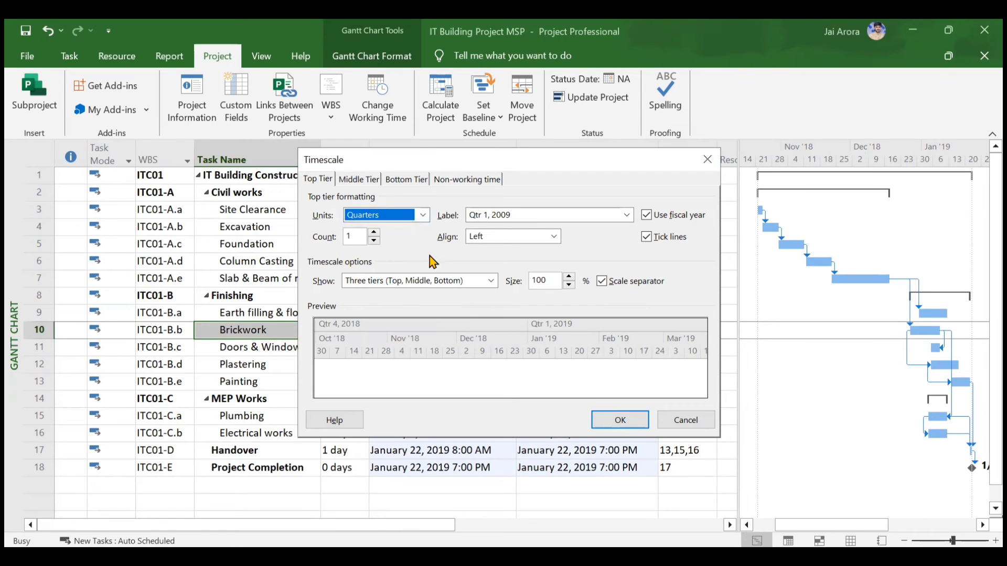
pyautogui.click(361, 179)
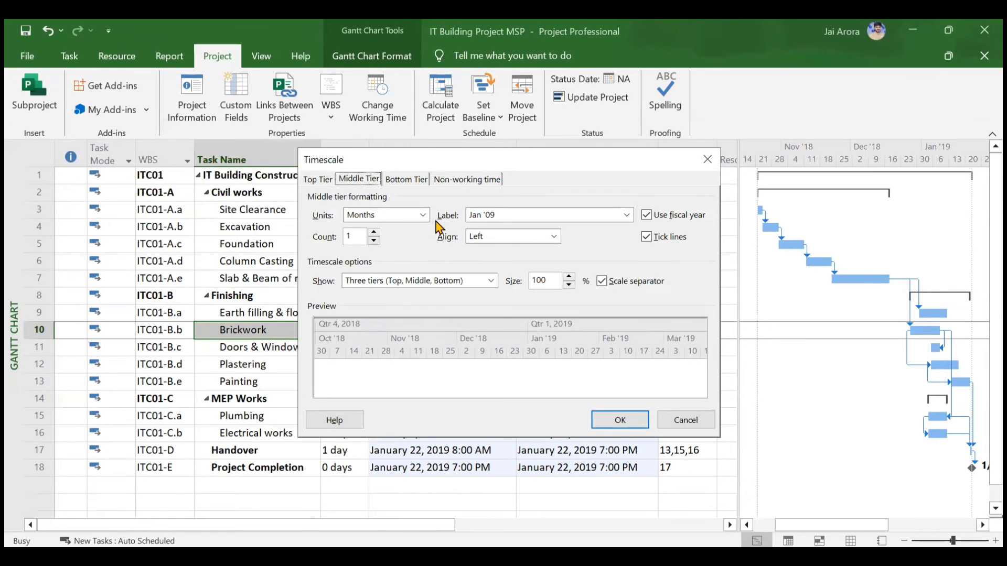
pyautogui.click(424, 215)
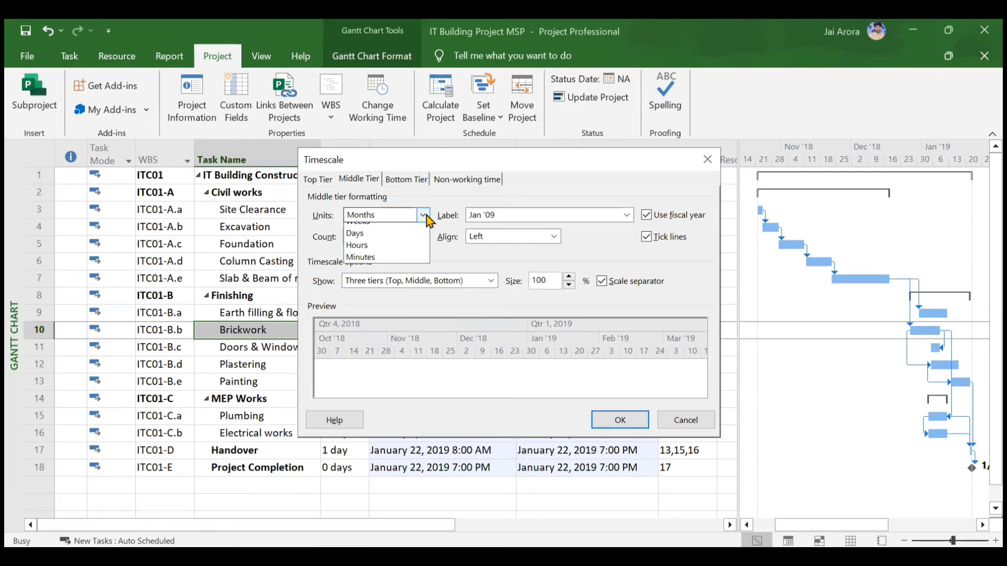
pyautogui.click(383, 286)
# Set the count of the timescale's bottom tier, in days, to 1
pyautogui.click(417, 180)
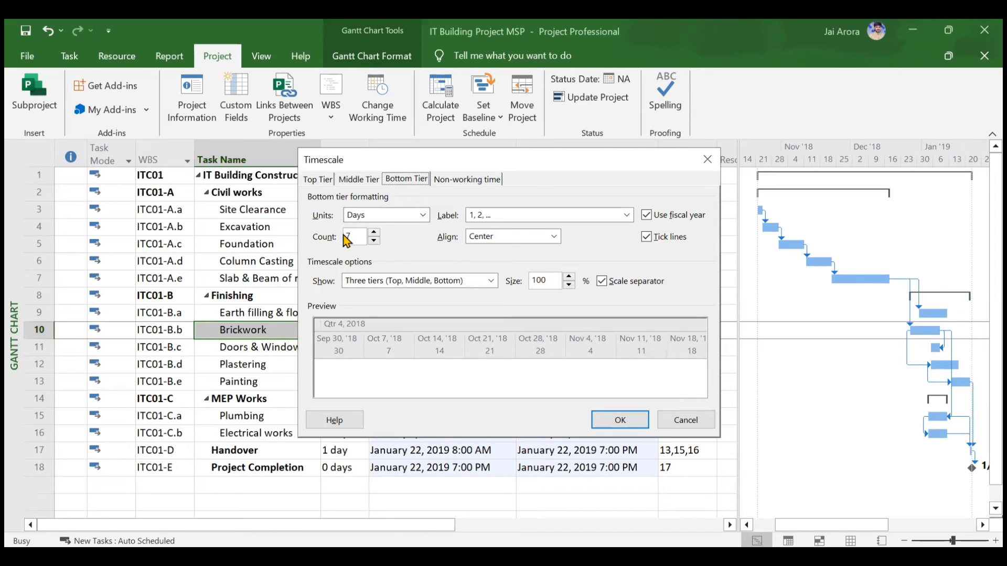
pyautogui.click(374, 240)
pyautogui.click(374, 241)
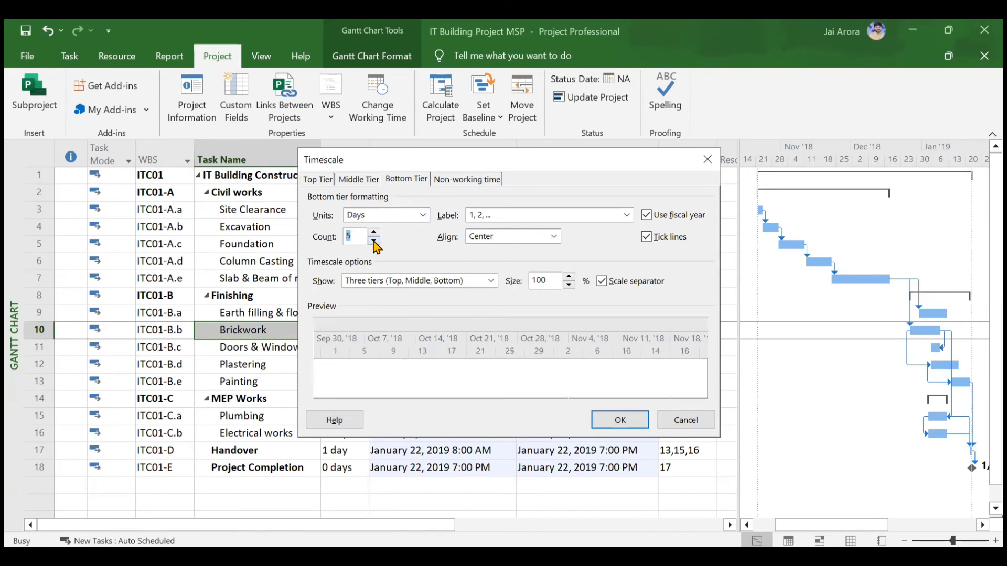
pyautogui.click(374, 241)
pyautogui.click(374, 241)
pyautogui.click(374, 241)
pyautogui.click(374, 241)
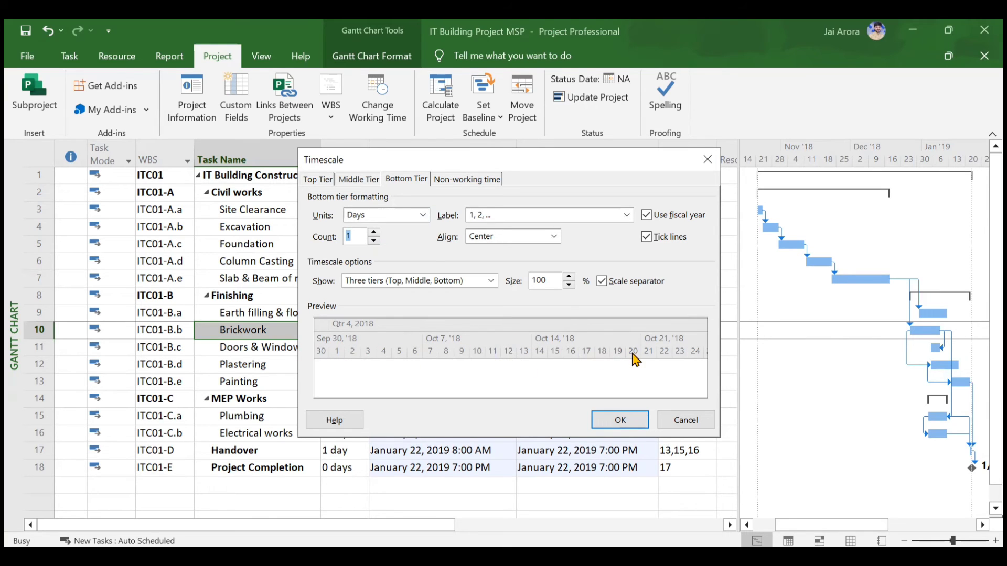
# Set the timescale's non-working time to follow the IT Building Calendar (Project Calendar)
pyautogui.click(465, 181)
pyautogui.click(605, 256)
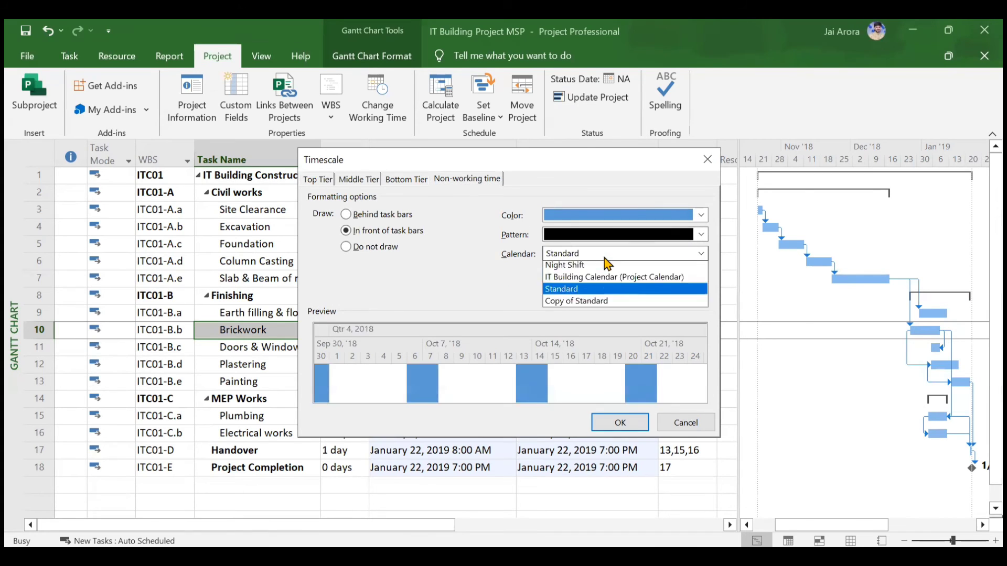
pyautogui.click(601, 292)
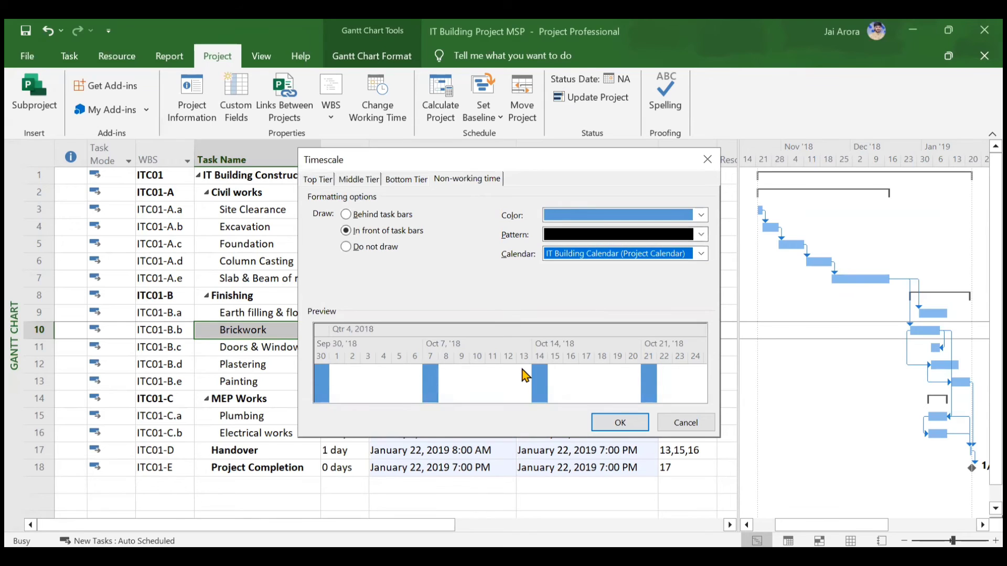
# Color the timescale's non-working time light gray with a fine diagonal pattern and apply the timescale settings
pyautogui.click(603, 219)
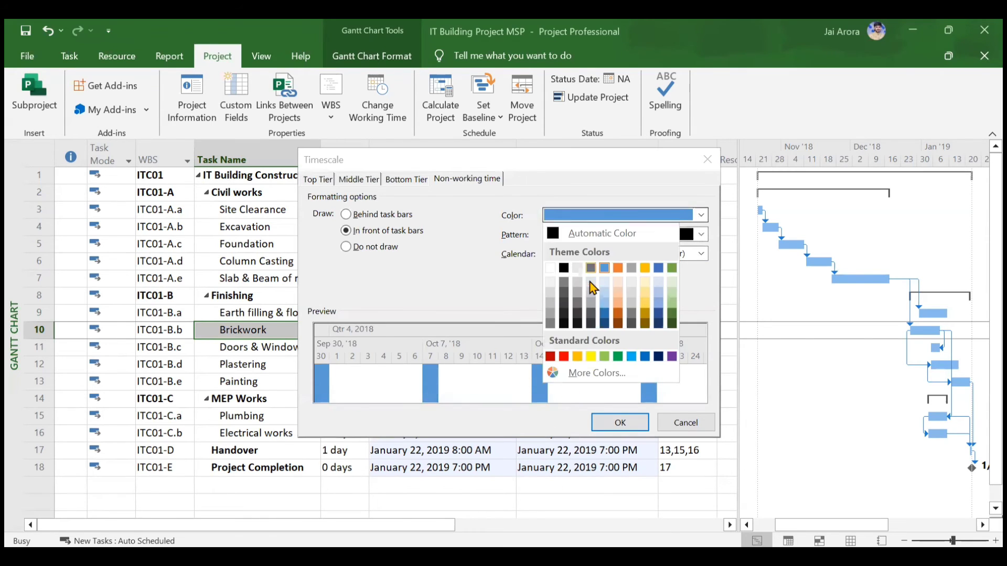
pyautogui.click(593, 290)
pyautogui.click(609, 238)
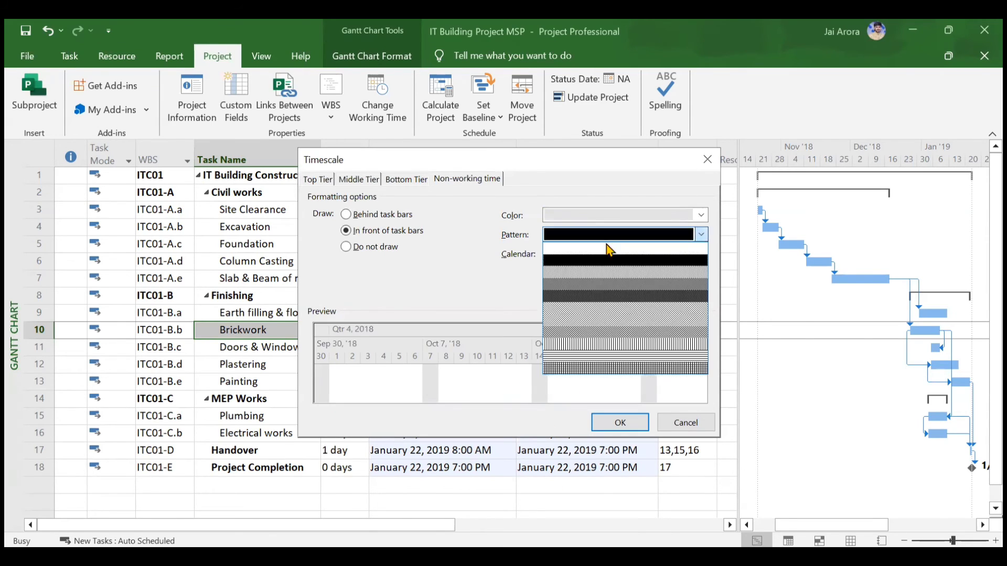
pyautogui.click(606, 315)
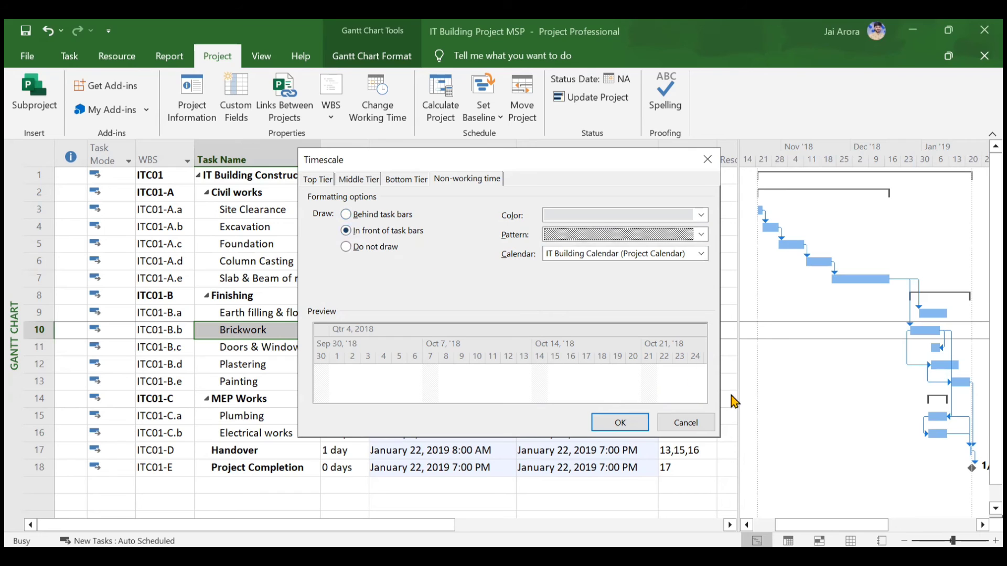
pyautogui.click(629, 431)
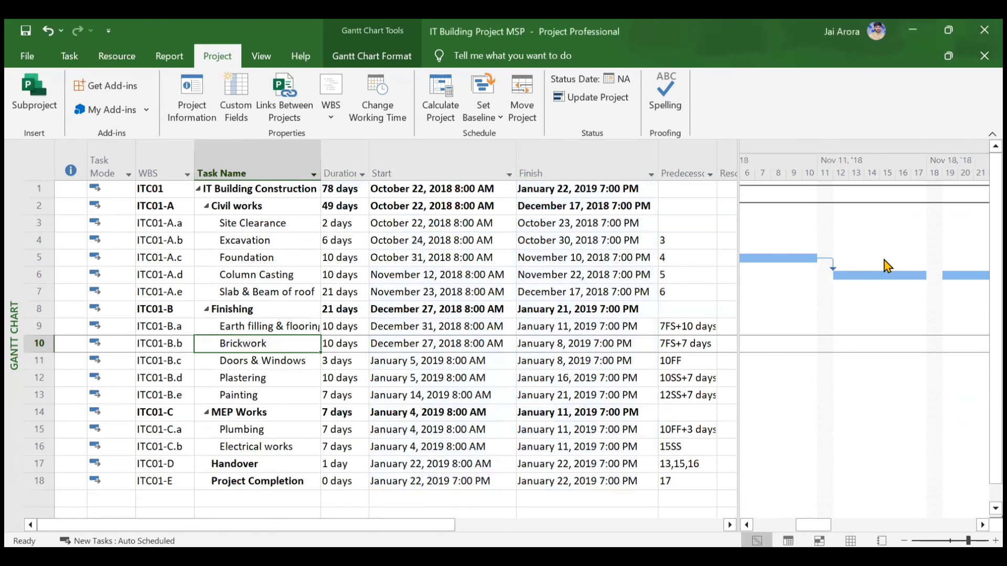
# Examine the non-working days in the Gantt chart against the Site Clearance and Excavation bars and across the later project weeks
pyautogui.moveTo(829, 530); pyautogui.dragTo(769, 531)
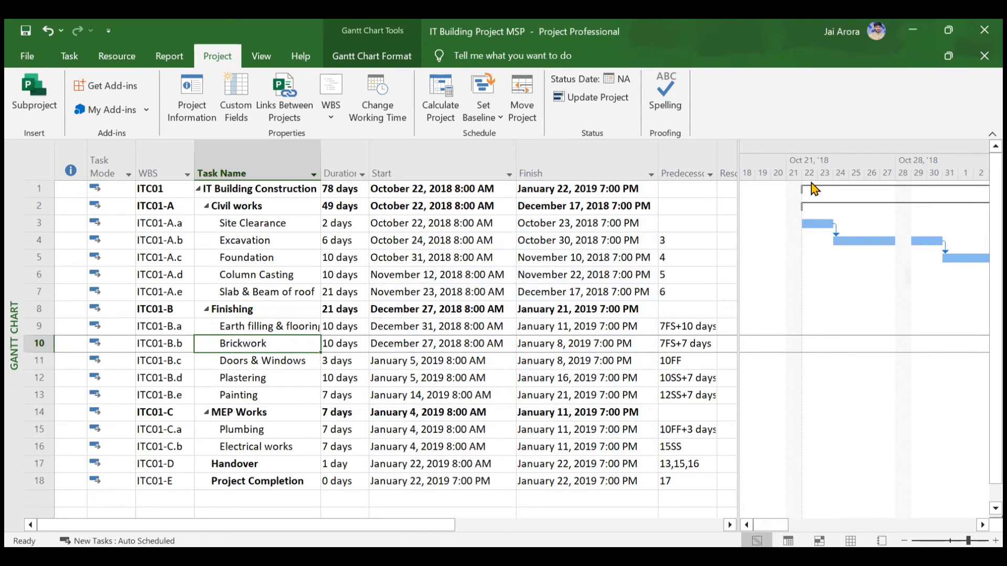
pyautogui.click(807, 224)
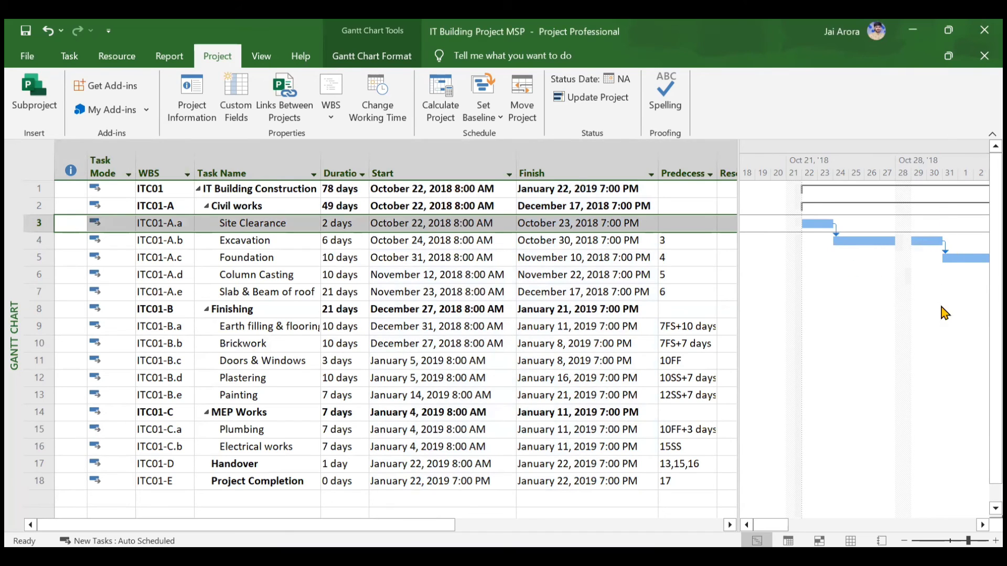
pyautogui.click(926, 241)
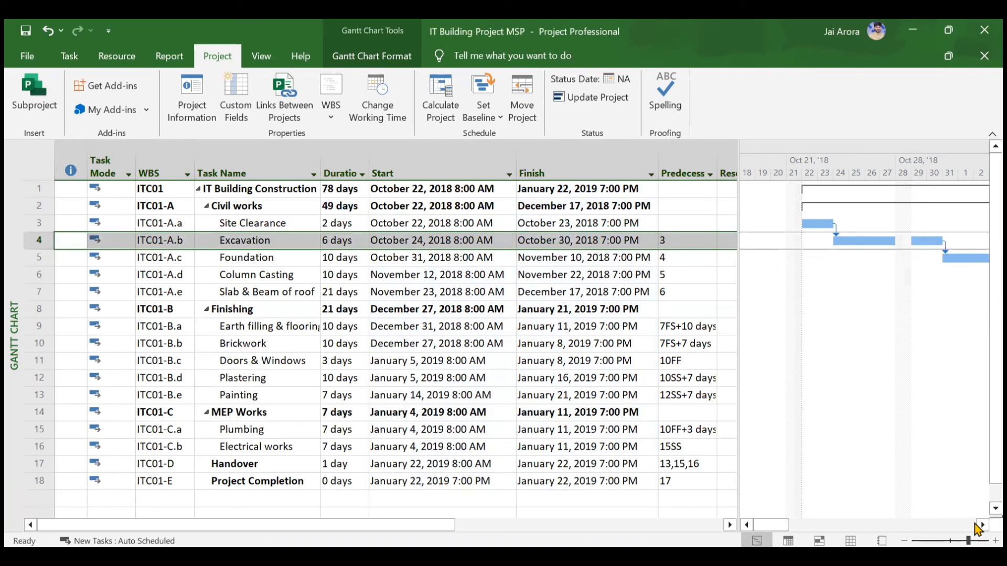
pyautogui.moveTo(982, 526); pyautogui.dragTo(981, 526)
pyautogui.moveTo(982, 525); pyautogui.dragTo(982, 526)
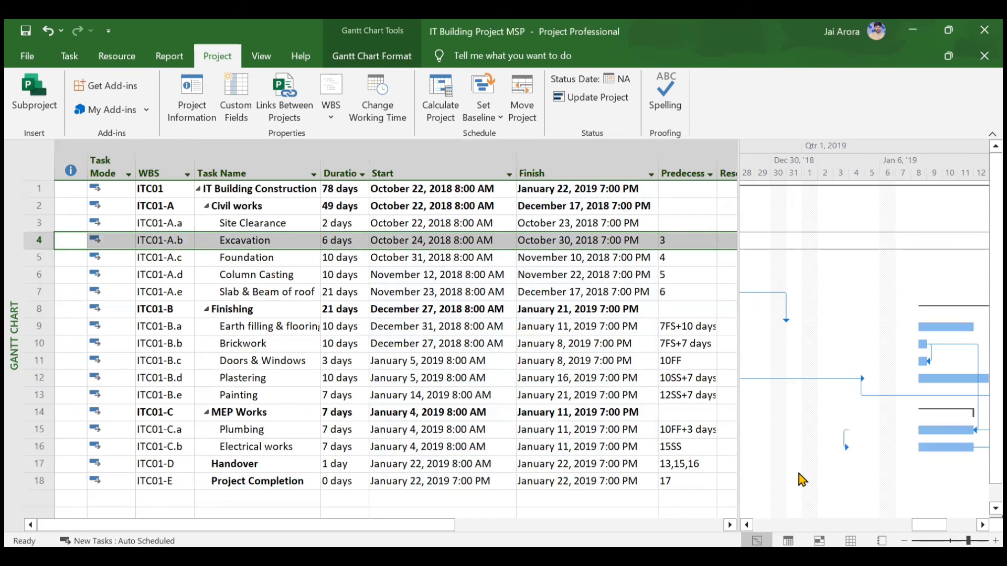
pyautogui.click(747, 525)
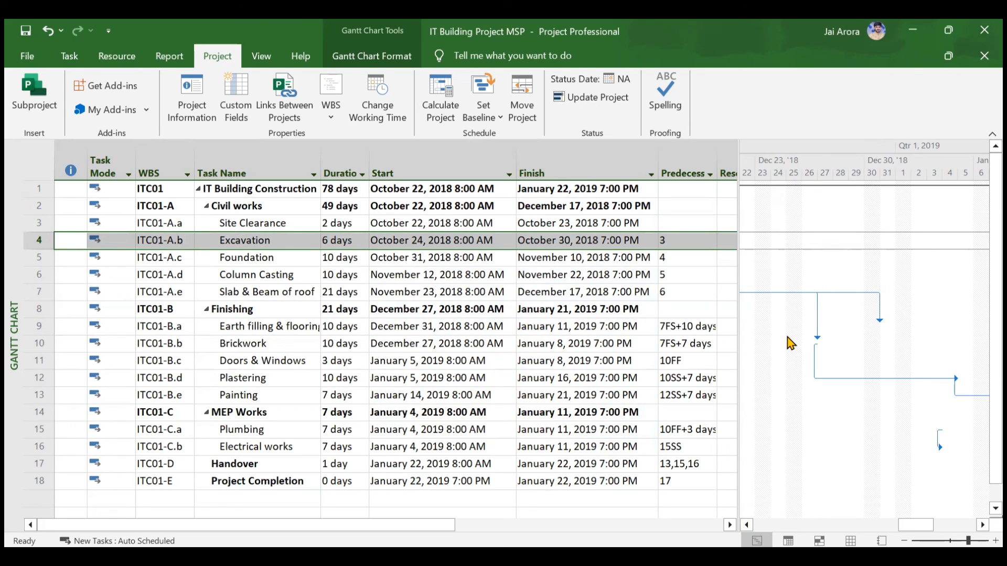
pyautogui.click(747, 525)
pyautogui.moveTo(745, 526); pyautogui.dragTo(746, 526)
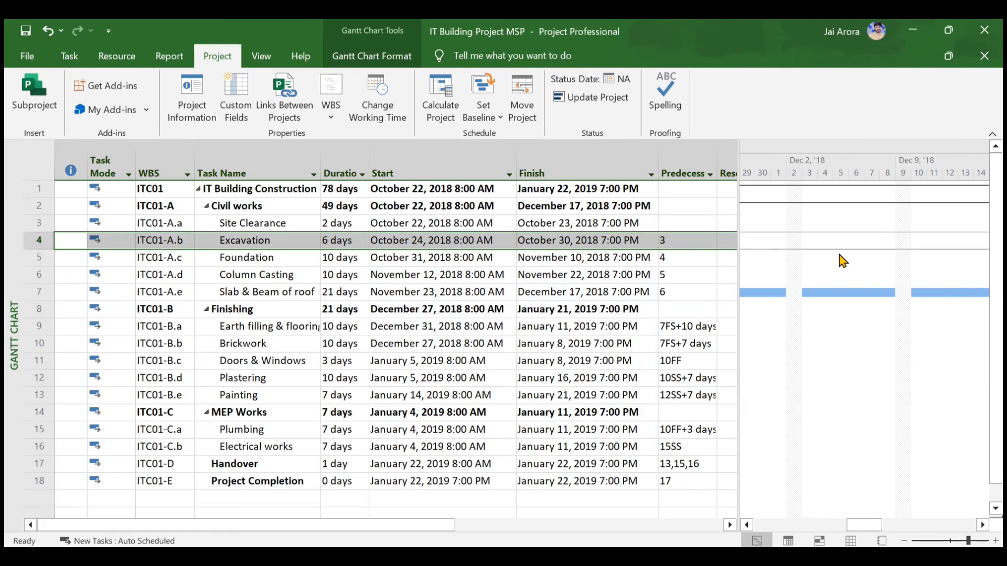
# Inspect the Gantt chart at coarser and finer timescale zoom levels, from the whole project down to days and hours
pyautogui.scroll(-2, 843, 261)
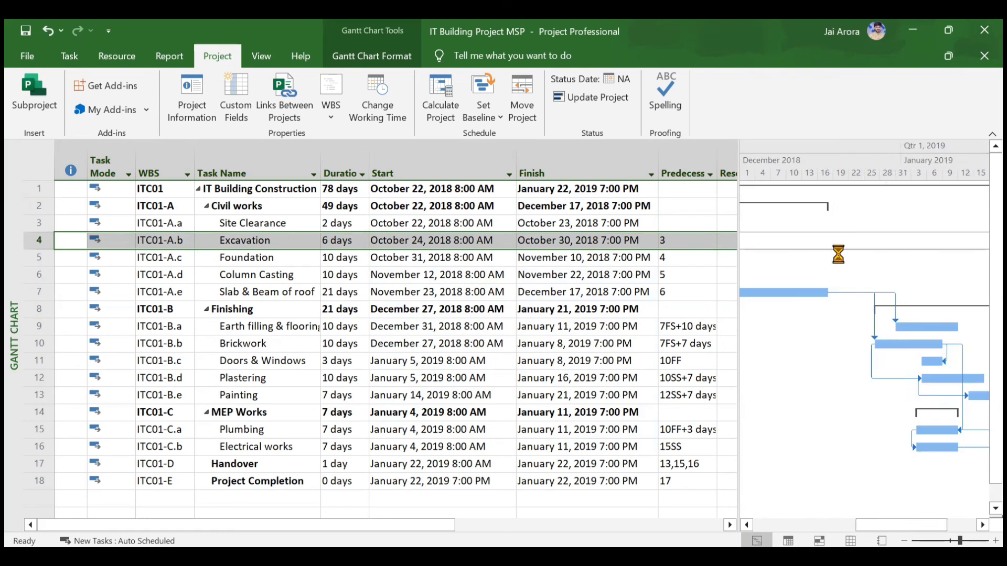
pyautogui.hscroll(-2, 826, 269)
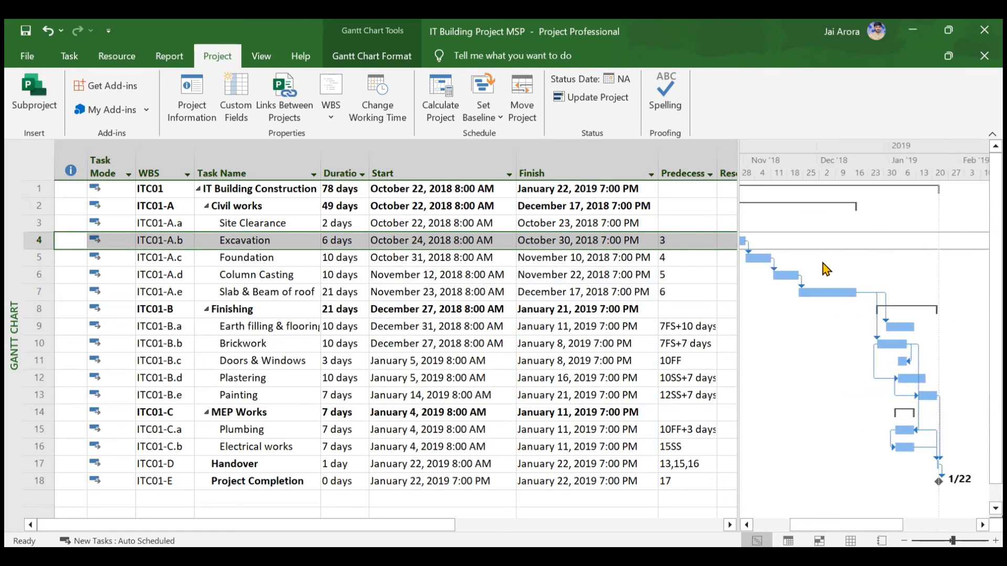
pyautogui.scroll(3, 826, 269)
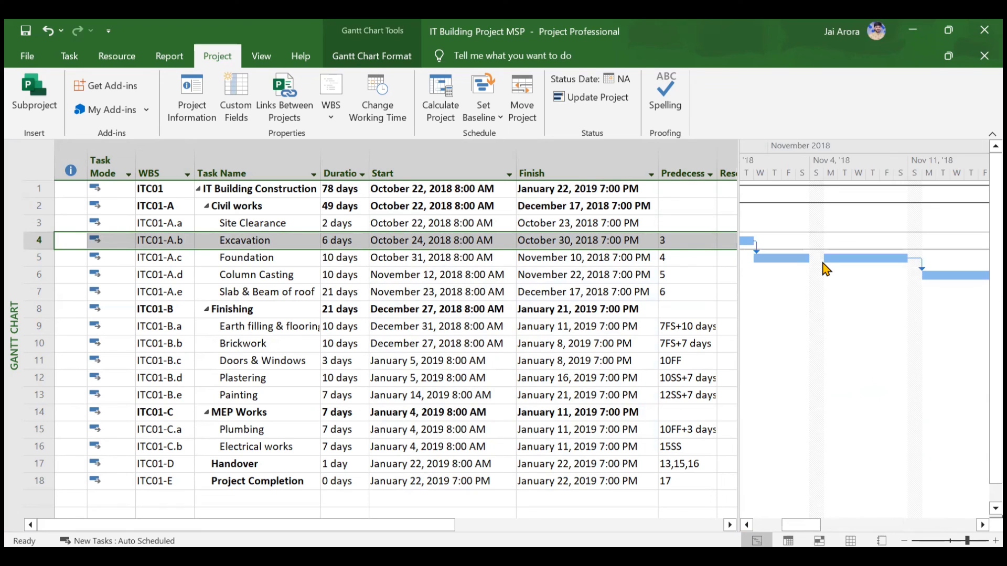
pyautogui.scroll(-3, 826, 269)
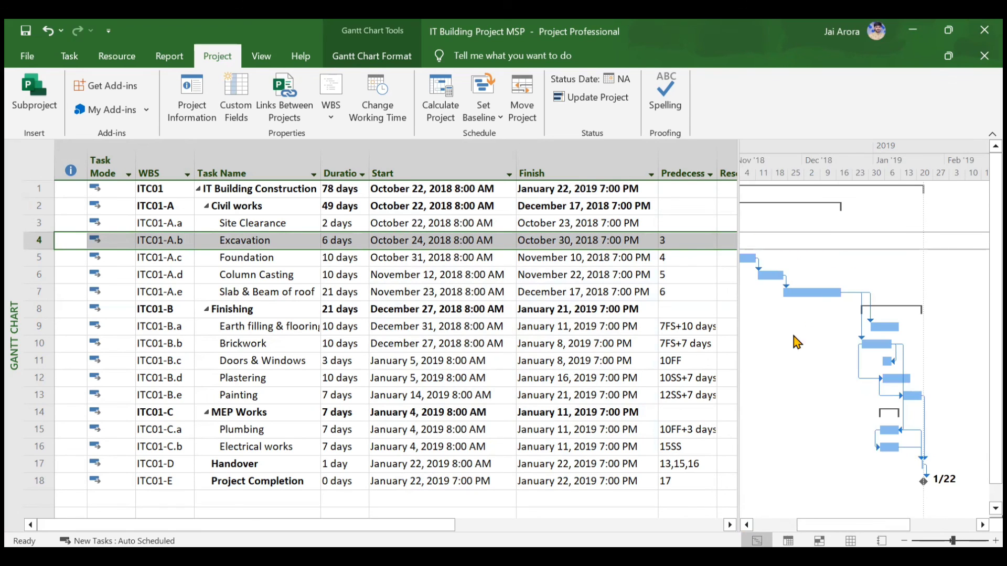
pyautogui.hscroll(-2, 794, 343)
pyautogui.hscroll(-1, 794, 344)
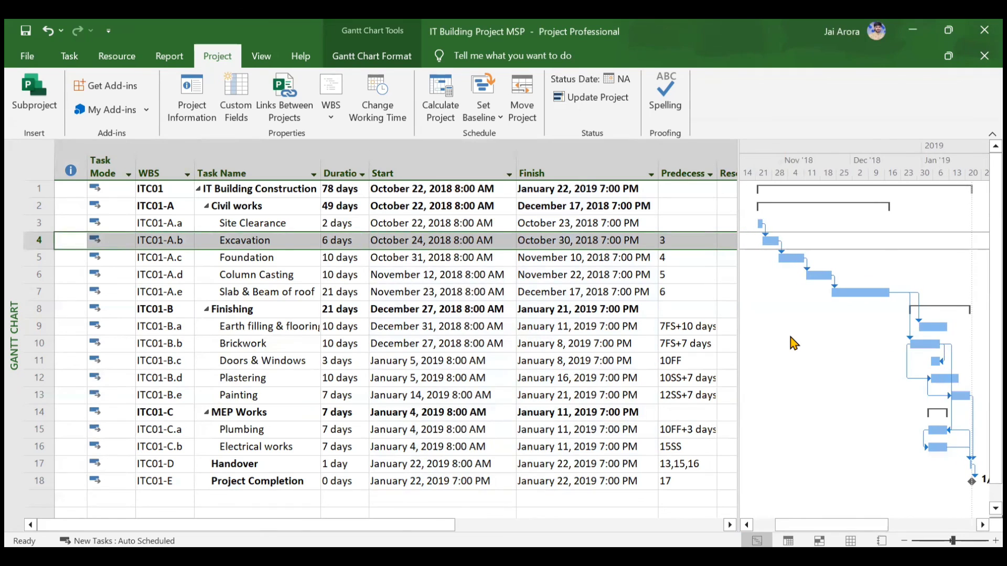
pyautogui.scroll(3, 790, 338)
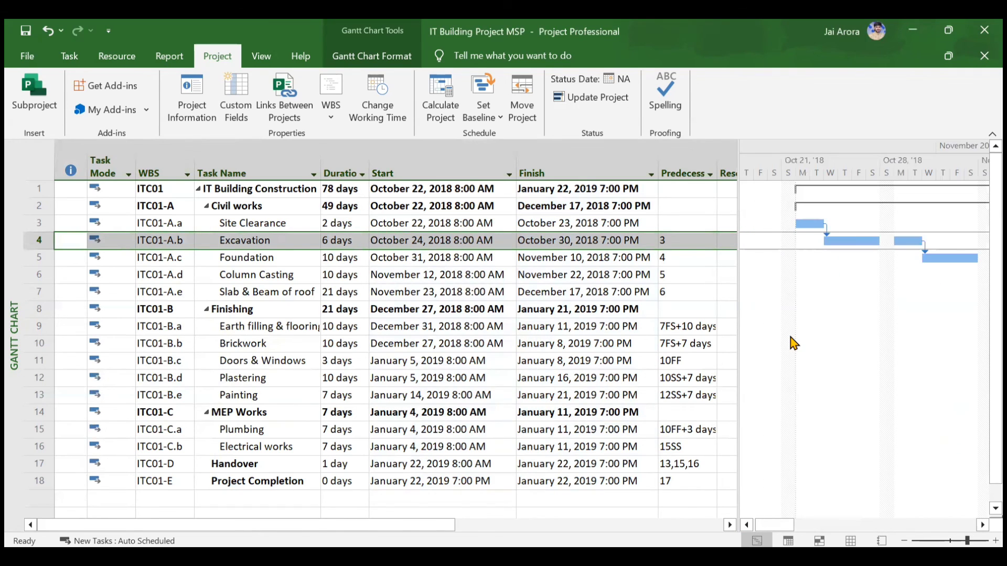
pyautogui.scroll(2, 846, 332)
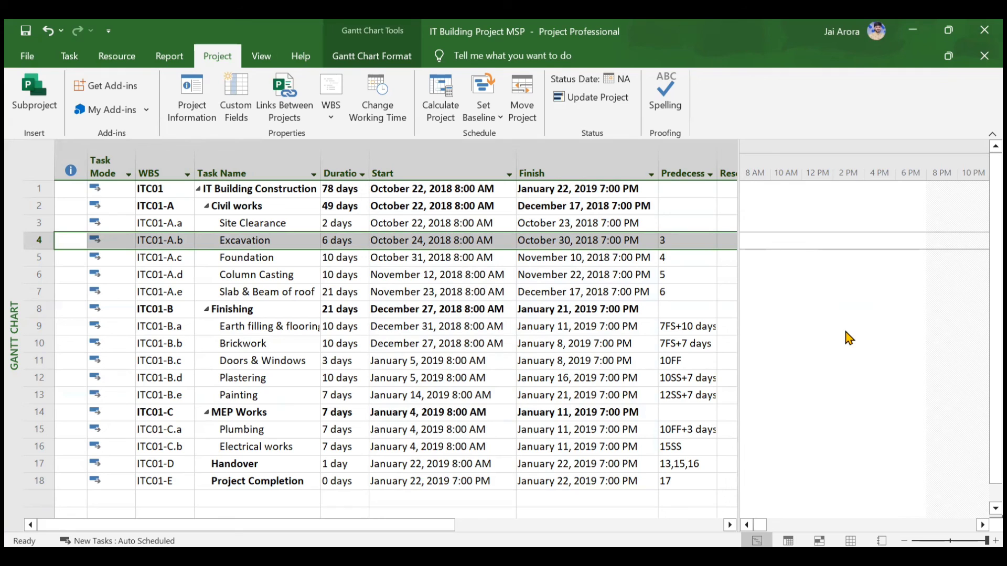
pyautogui.scroll(-2, 849, 338)
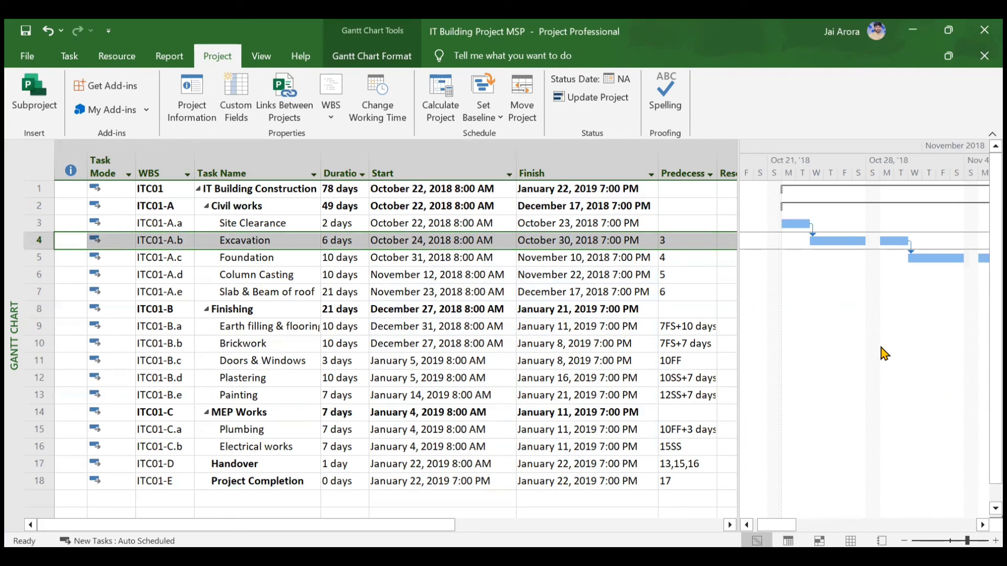
pyautogui.hscroll(1, 885, 354)
pyautogui.hscroll(3, 884, 354)
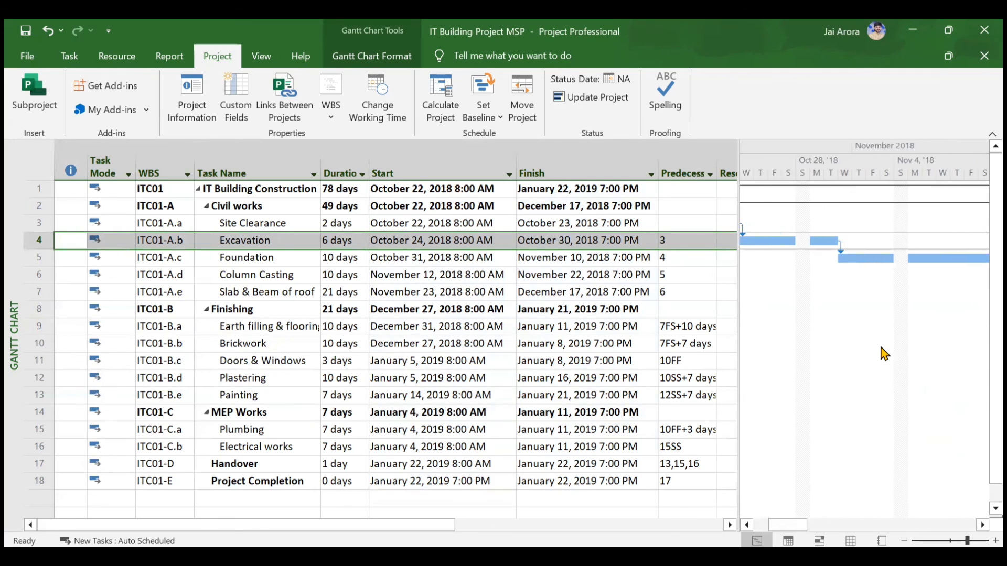